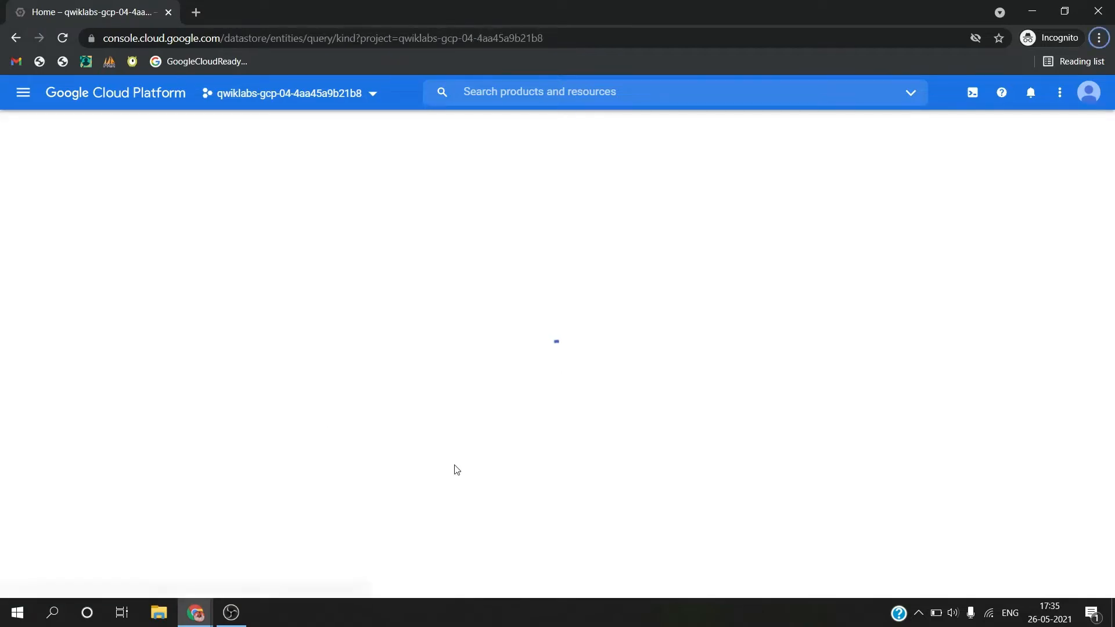
- Review the lab's database setup instructions and choose Datastore mode for the project's Cloud Firestore database
key(alt+Tab)
click(659, 289)
scroll(659, 288, up, 1)
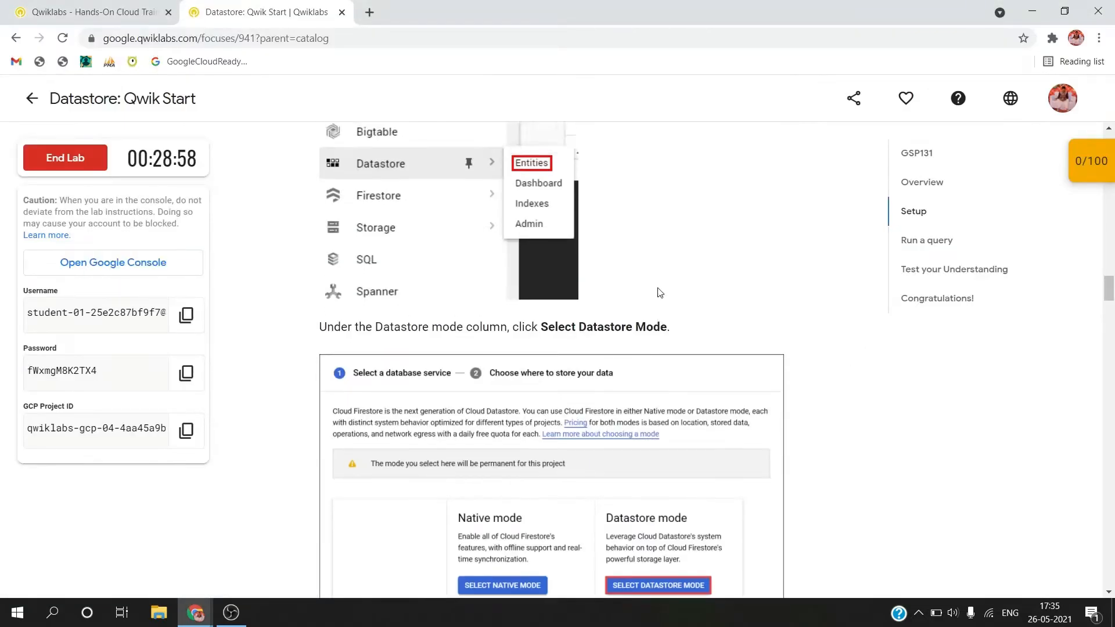
scroll(659, 289, down, 3)
scroll(658, 289, down, 6)
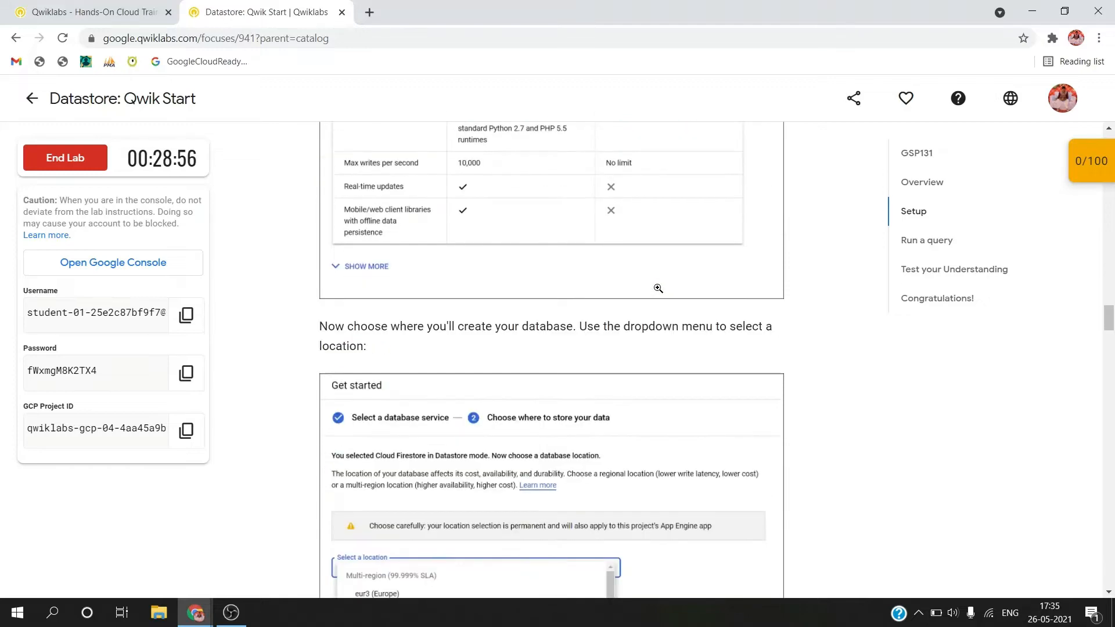
scroll(658, 289, down, 1)
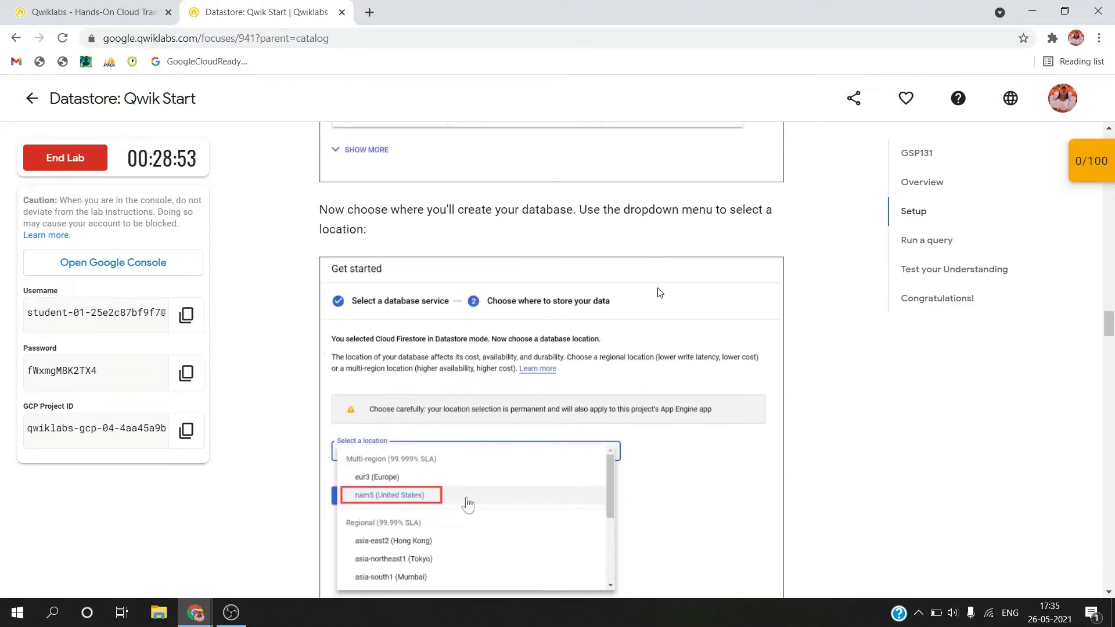
key(alt+Tab)
click(619, 436)
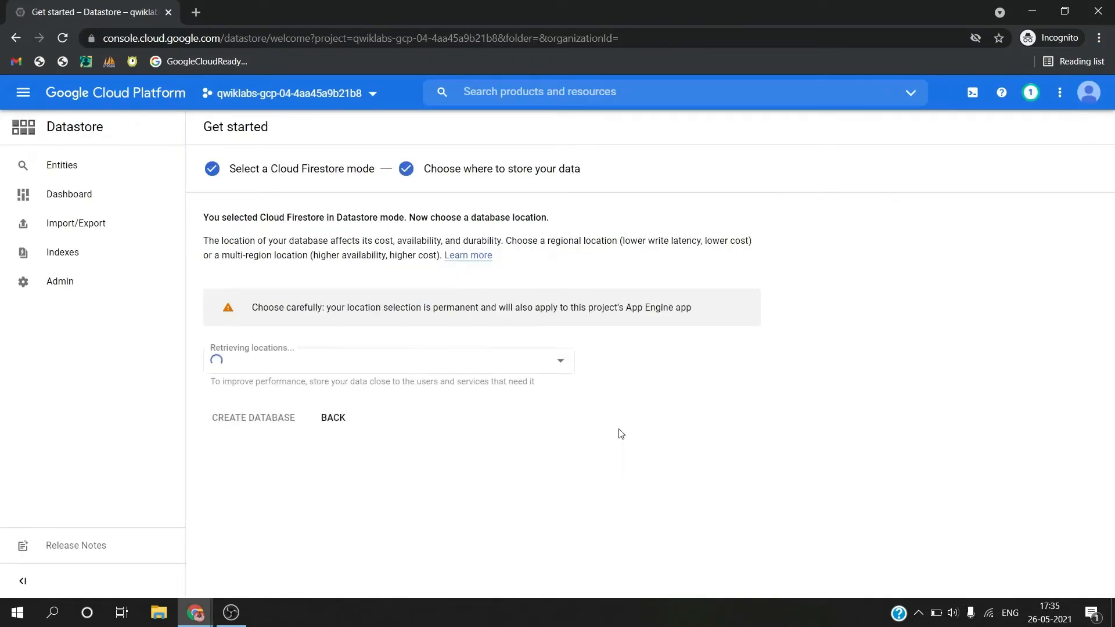
- Set the database location to nam5 (United States) and create the database
click(404, 367)
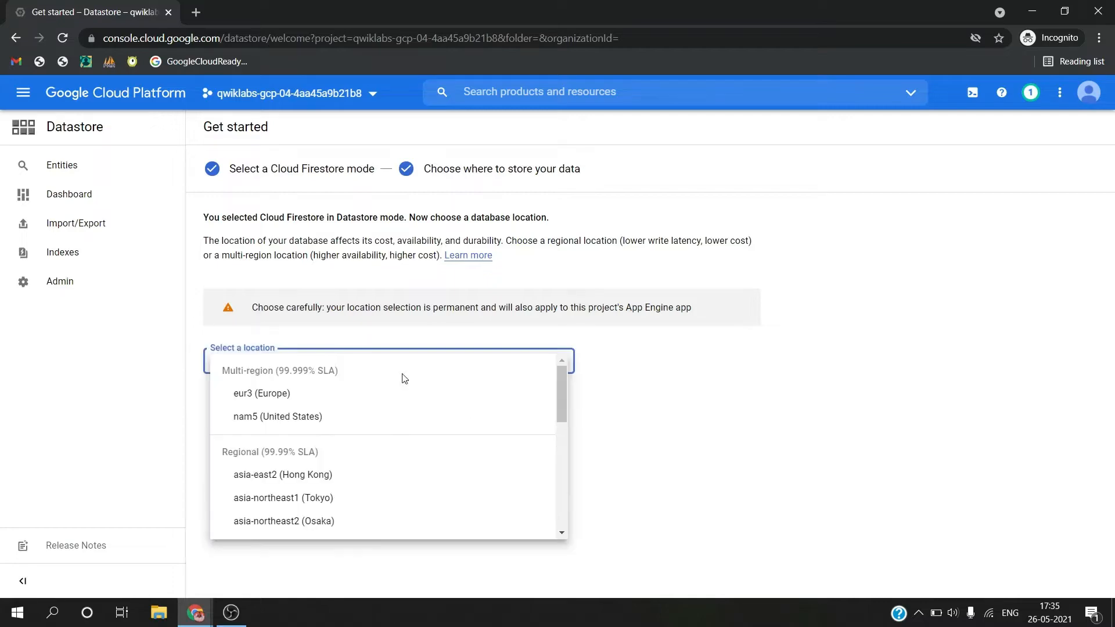
key(alt+Tab)
key(alt+Tab)
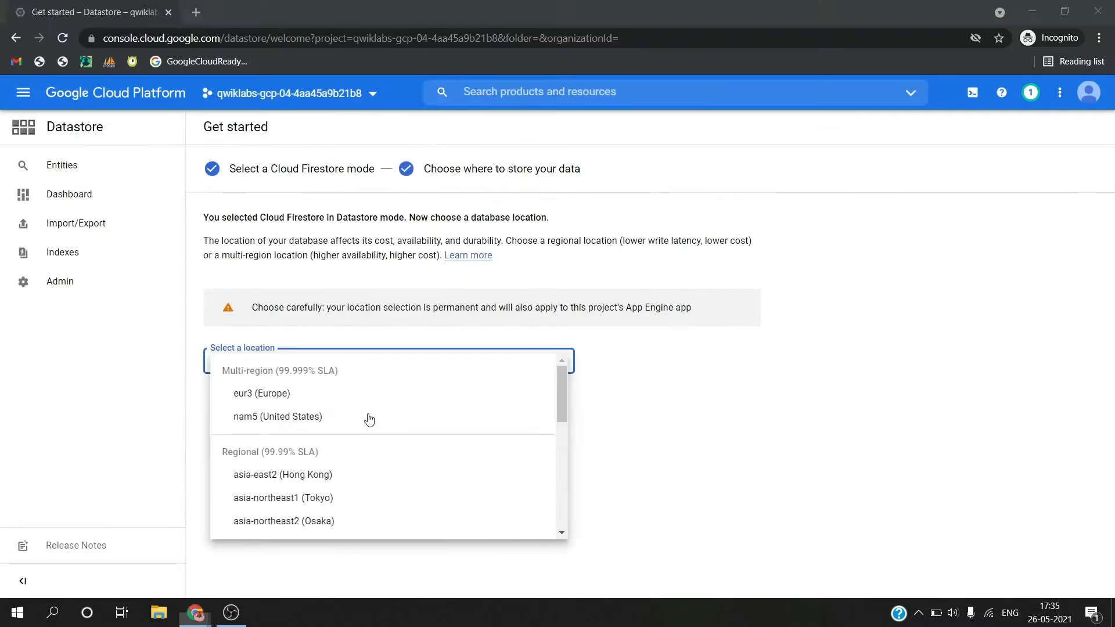
click(319, 415)
click(254, 418)
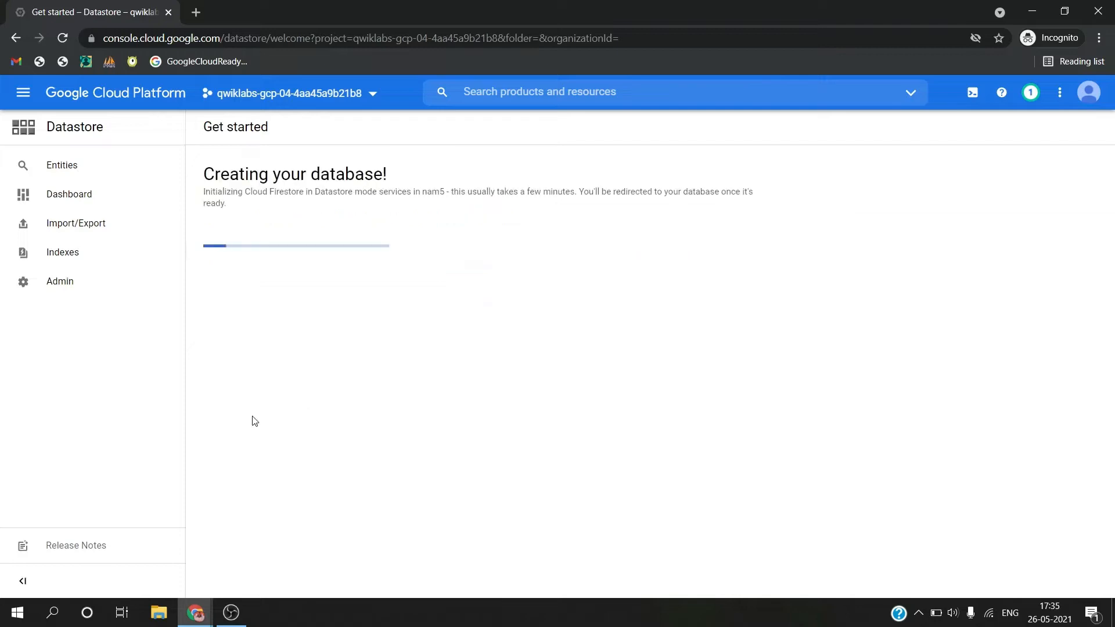
- Collapse the Datastore navigation, consult the lab's entity instructions, and open the form for creating an entity in the new database
key(alt+Tab)
scroll(406, 334, down, 4)
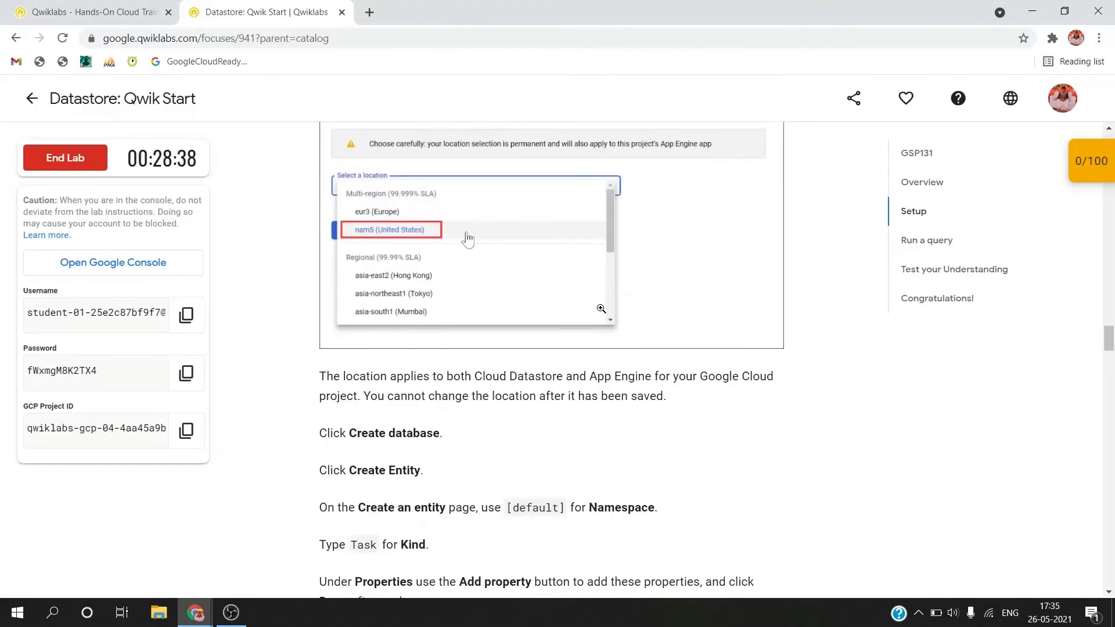
key(alt+Tab)
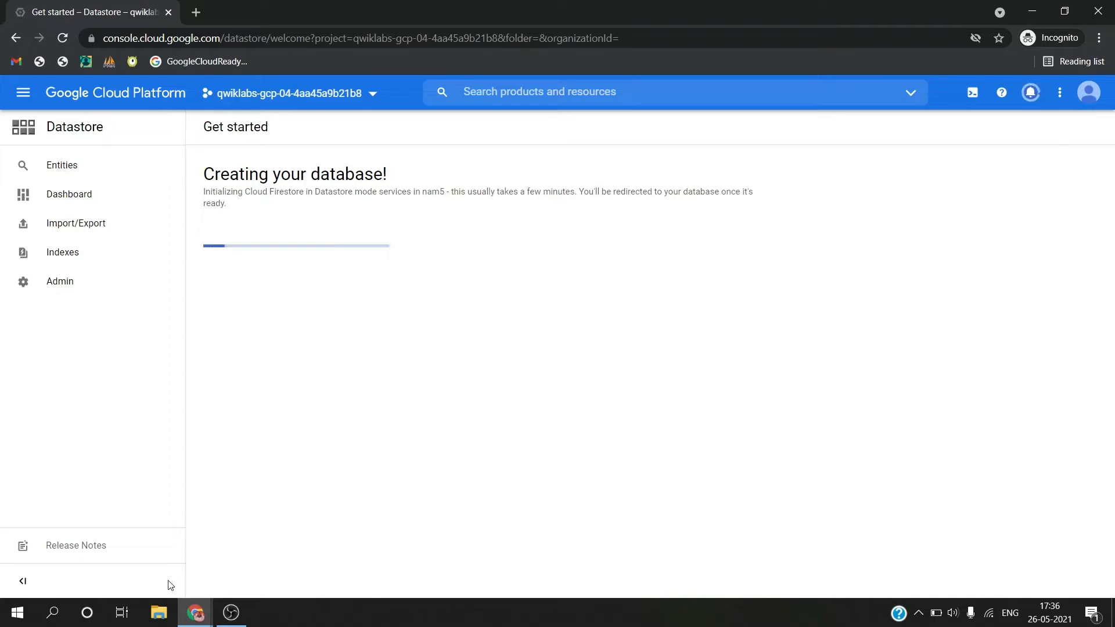
click(21, 583)
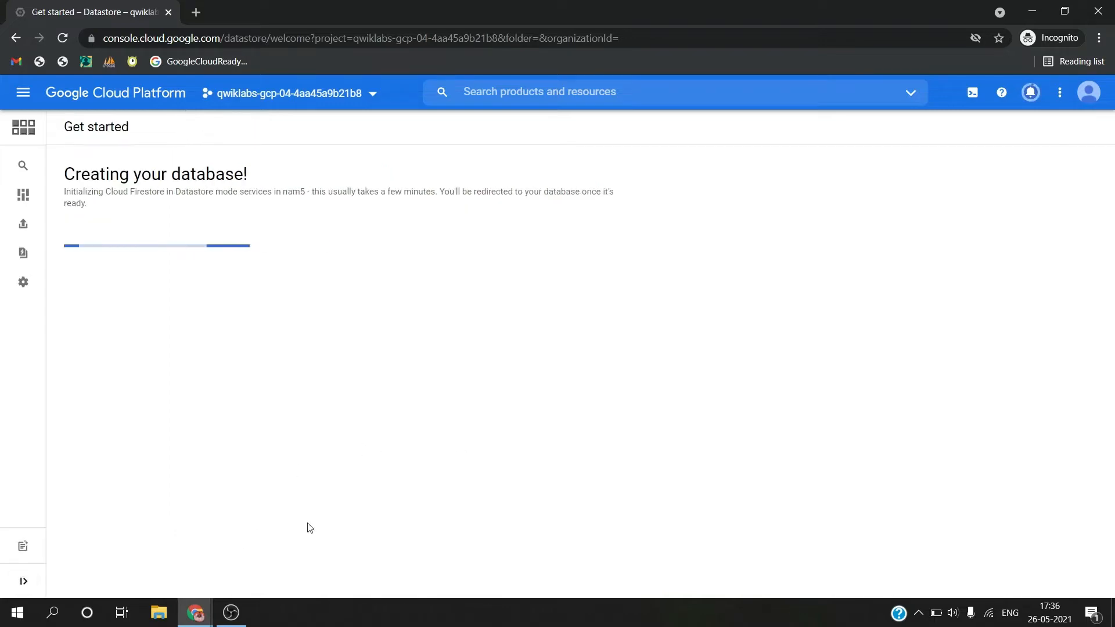
key(alt+Tab)
scroll(479, 463, up, 1)
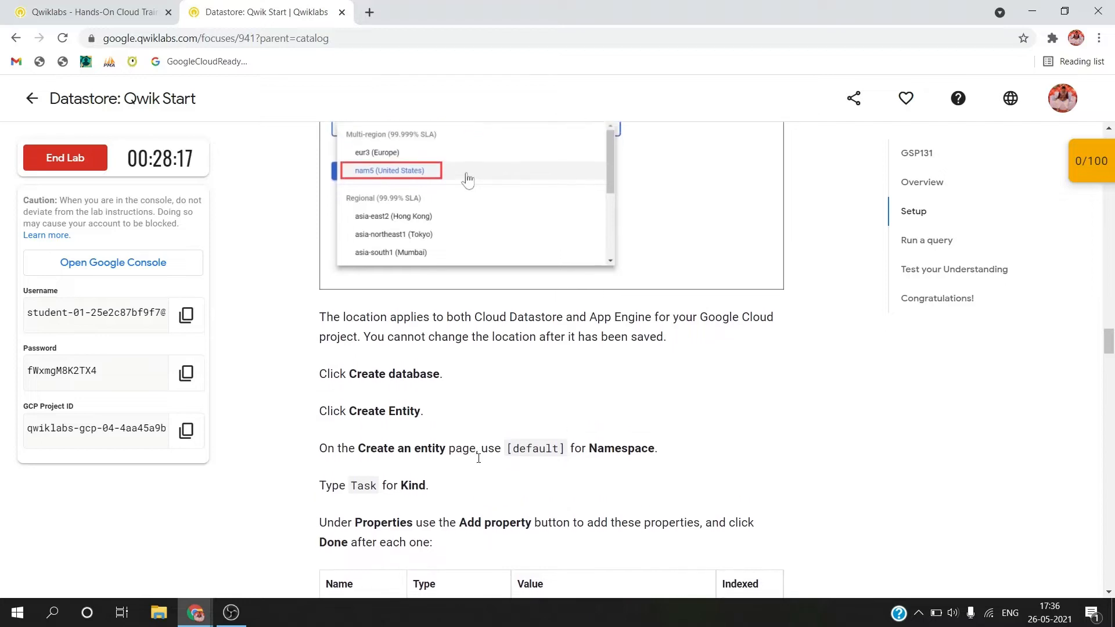
scroll(480, 463, down, 2)
key(alt+Tab)
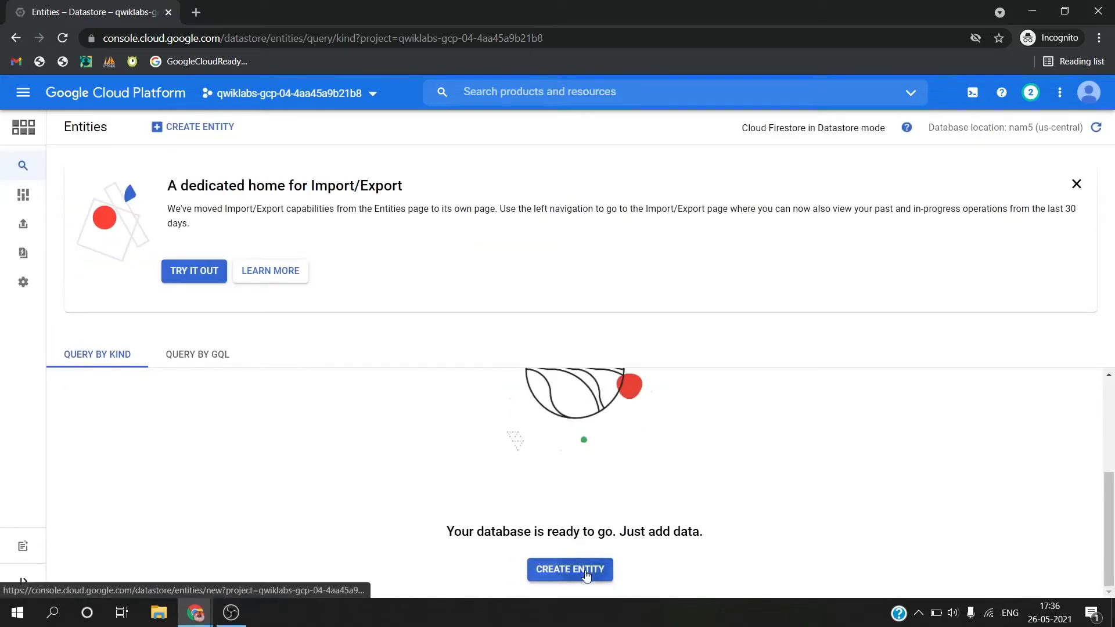
click(588, 575)
- Check the lab's entity specification and set the entity's Kind to Task, using the [default] namespace
key(alt+Tab)
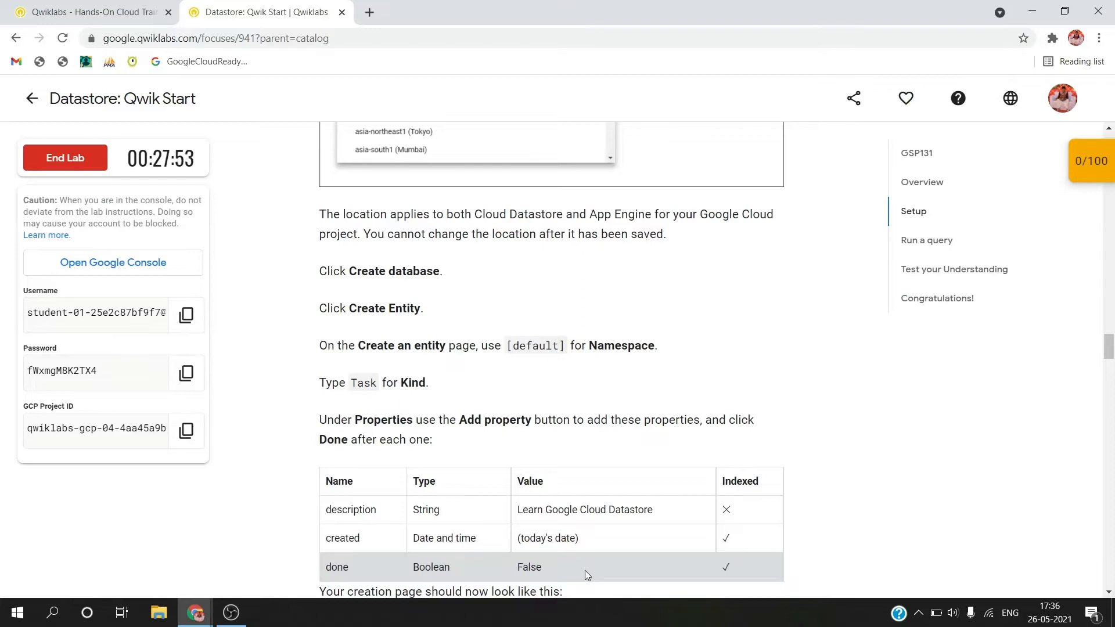
key(alt+Tab)
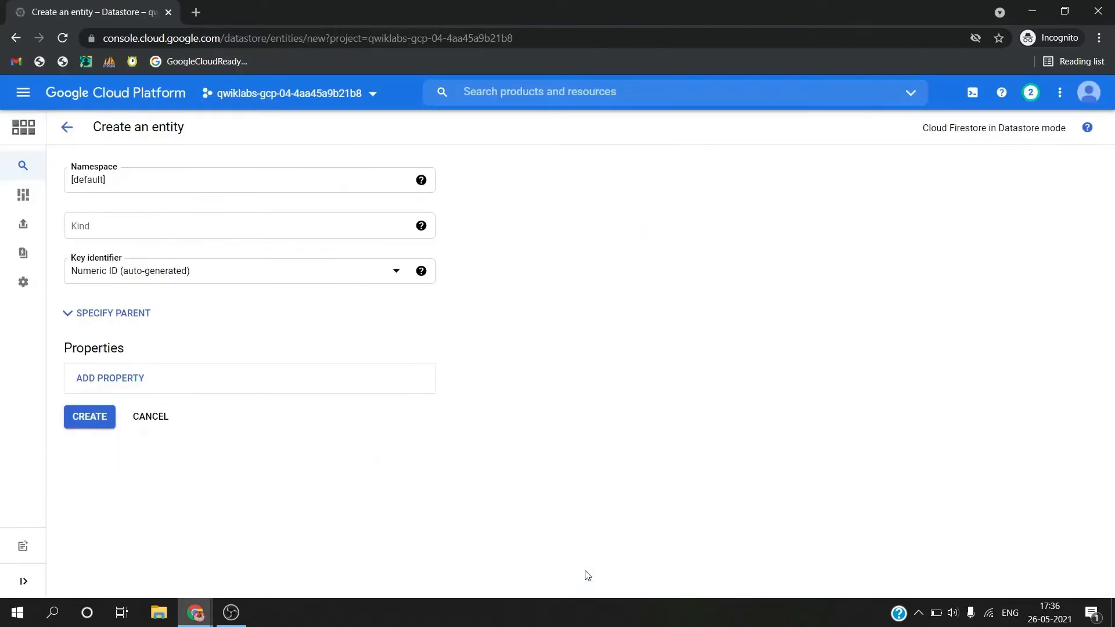
key(alt+Tab)
scroll(473, 383, down, 1)
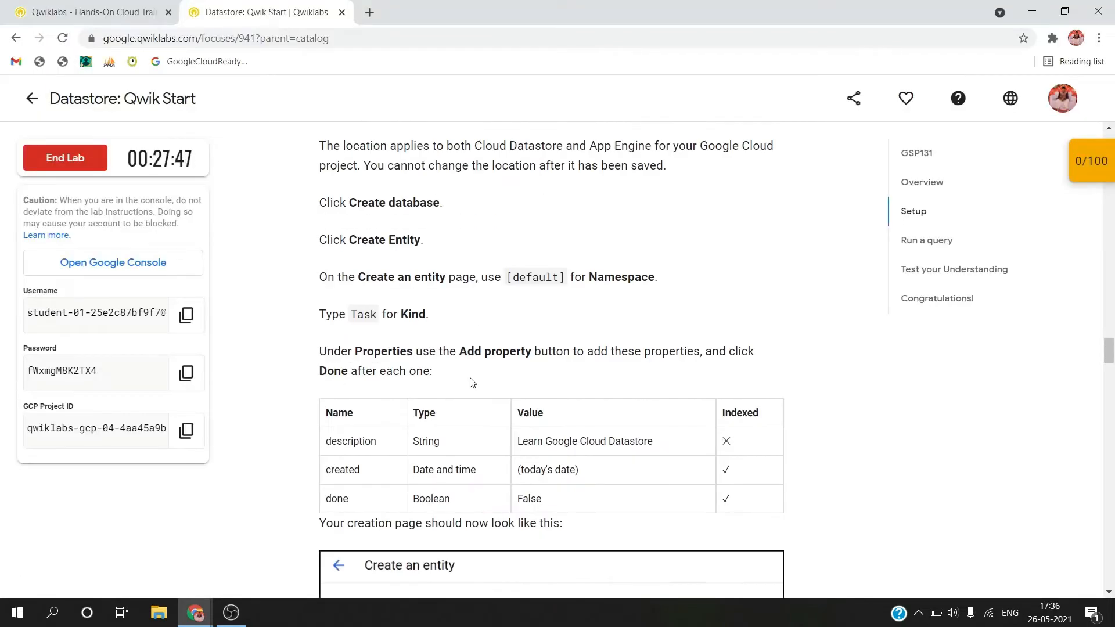
key(alt+Tab)
click(226, 227)
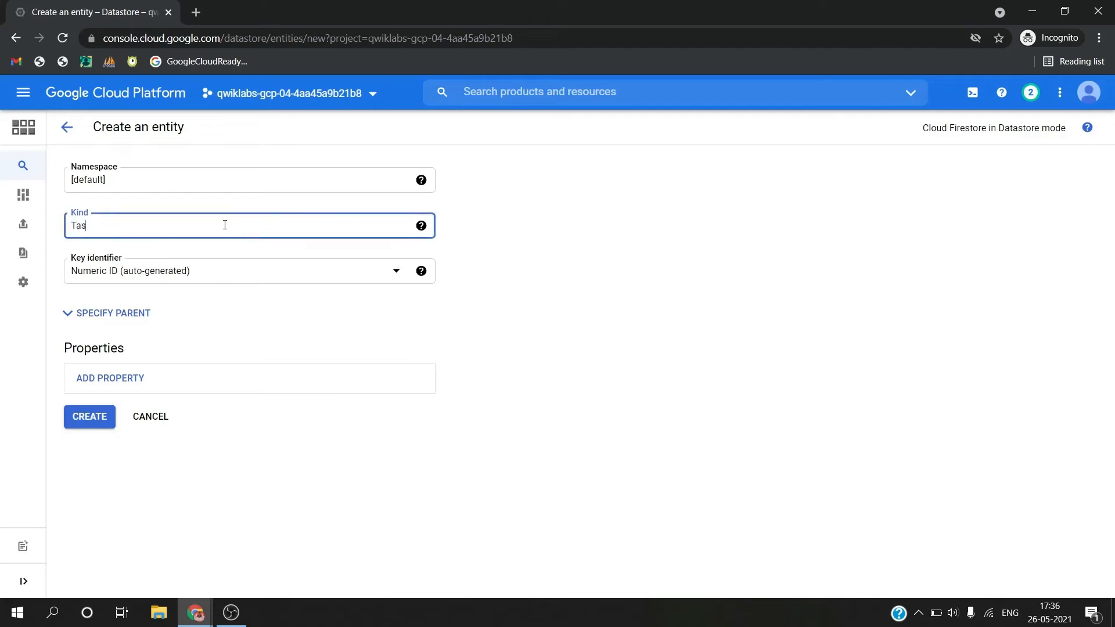
- Add a property named description to the Task entity, following the property table in the lab instructions
key(alt+Tab)
scroll(433, 319, down, 2)
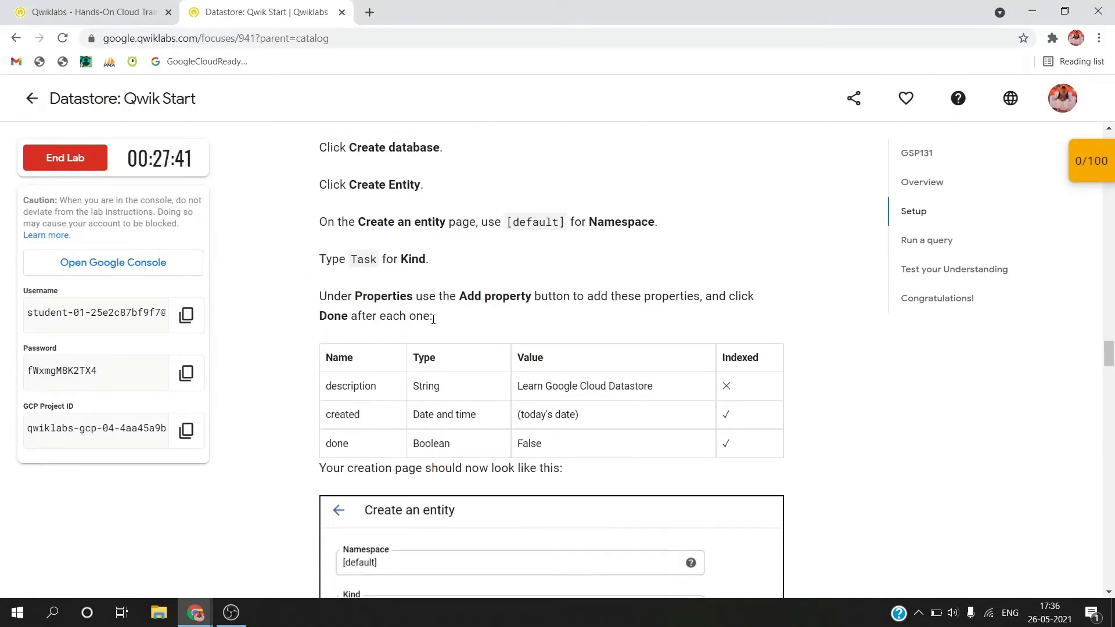
key(alt+Tab)
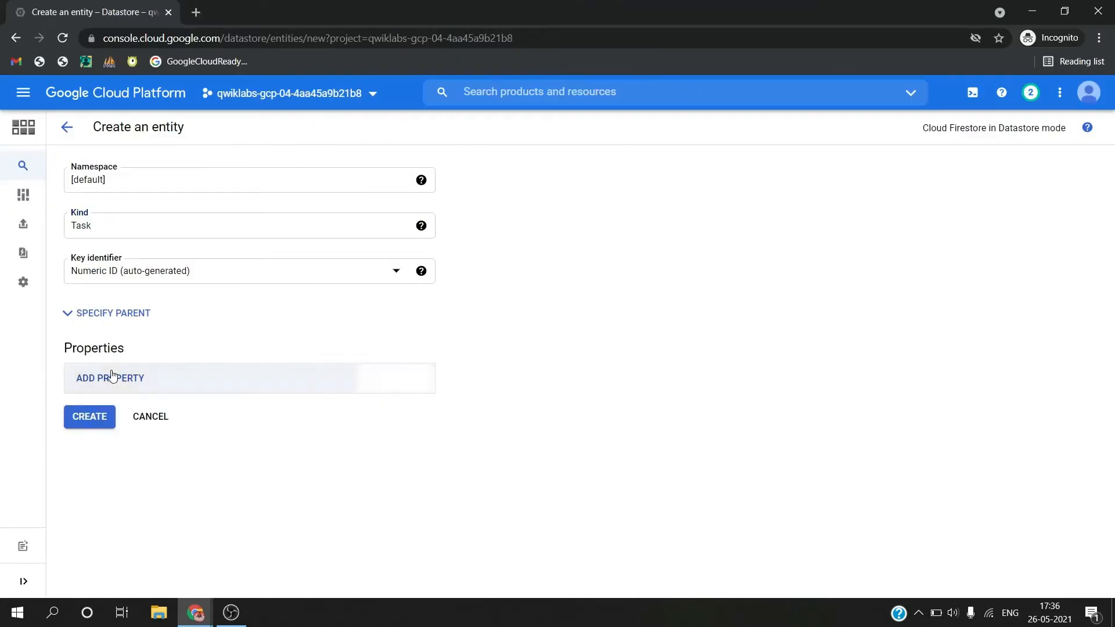
click(112, 377)
key(alt+Tab)
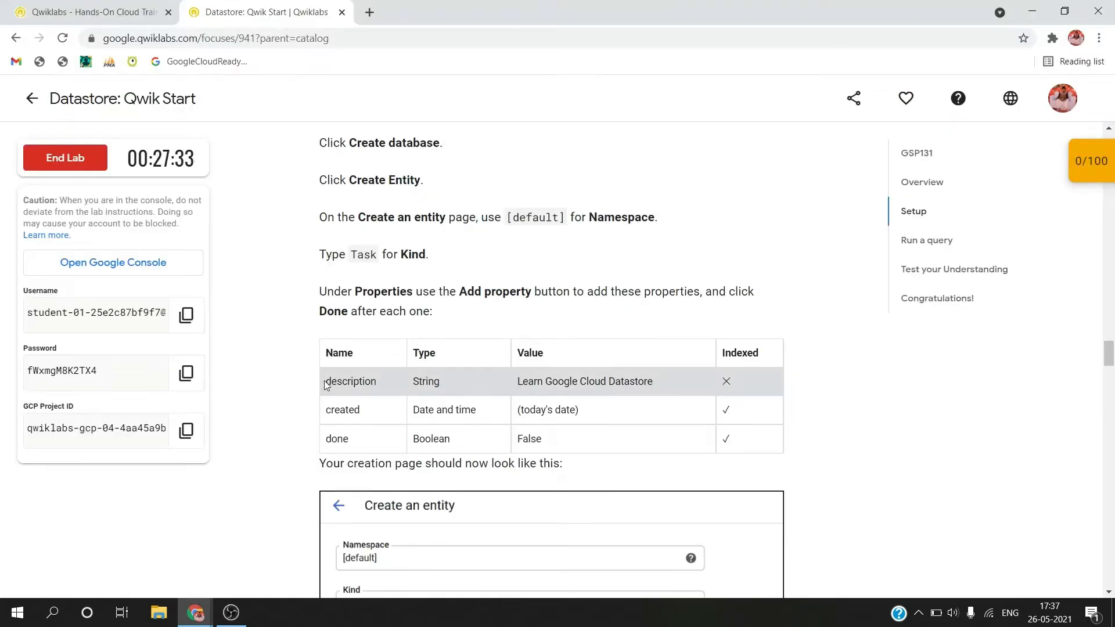
key(alt+Tab)
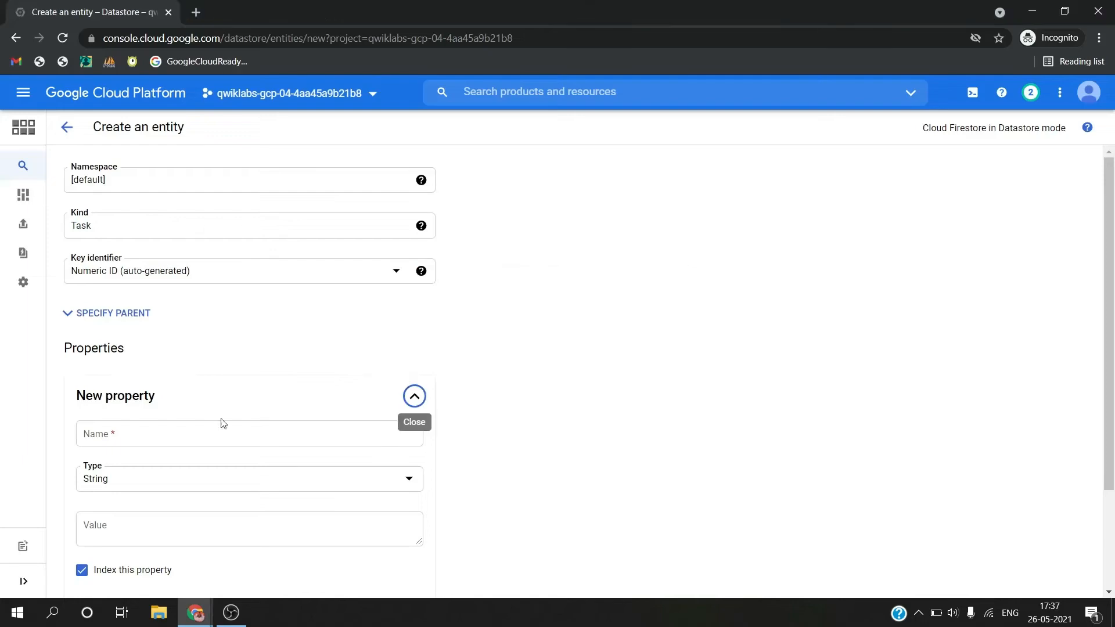
click(207, 444)
text(description)
key(alt+Tab)
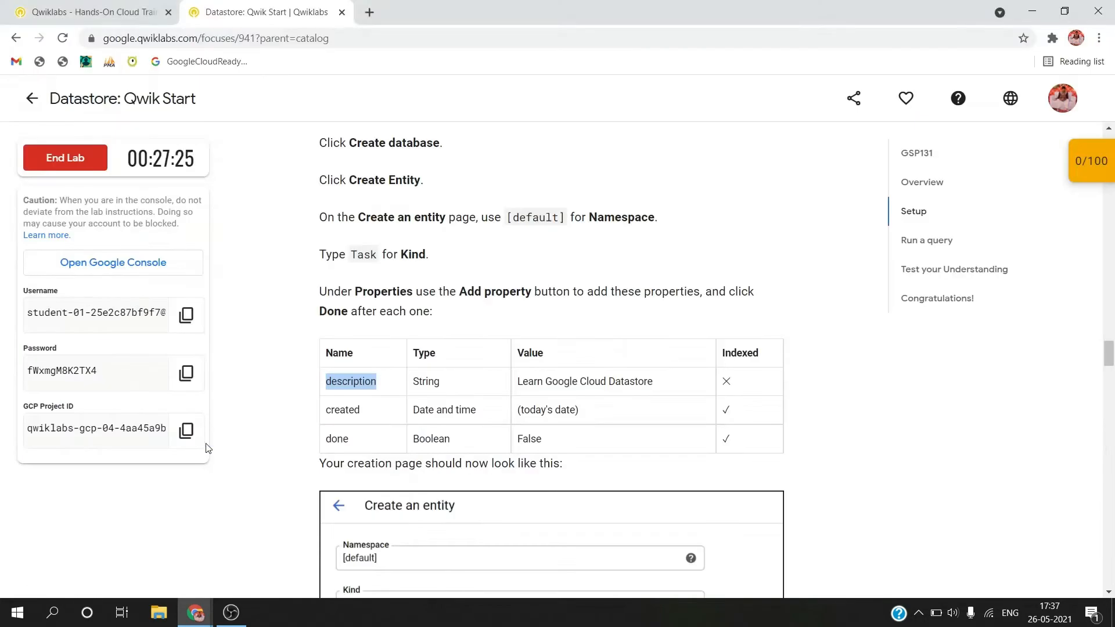
key(alt+Tab)
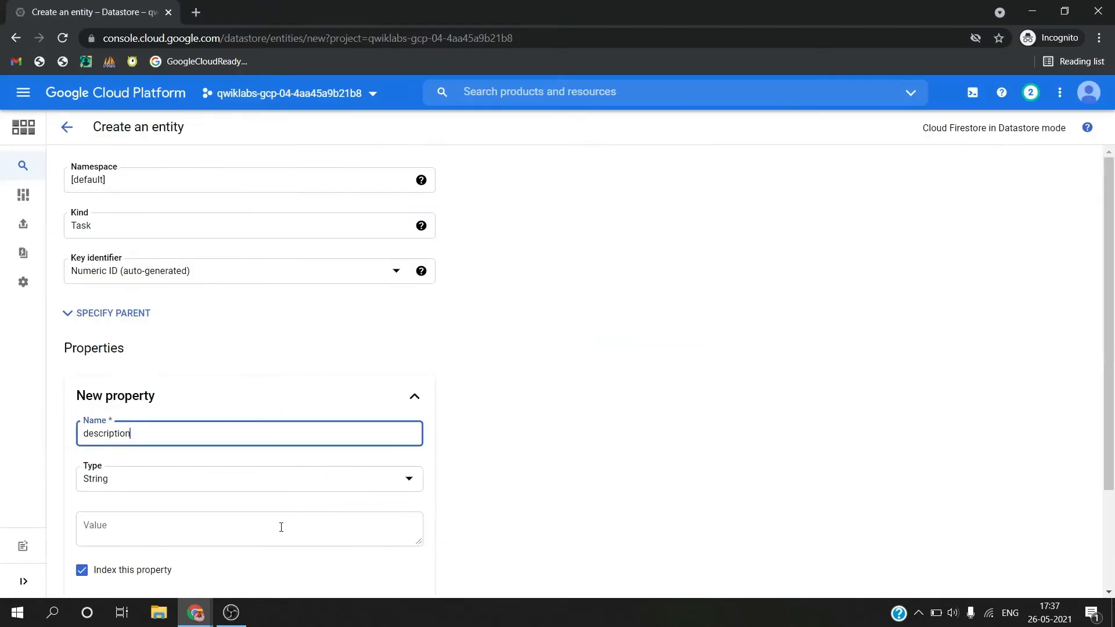
- Copy "Learn Google Cloud Datastore" from the lab into the description property's value, turn off its indexing, and finish the property
click(281, 527)
key(alt+Tab)
drag(659, 333, 518, 329)
key(ctrl+c)
key(alt+Tab)
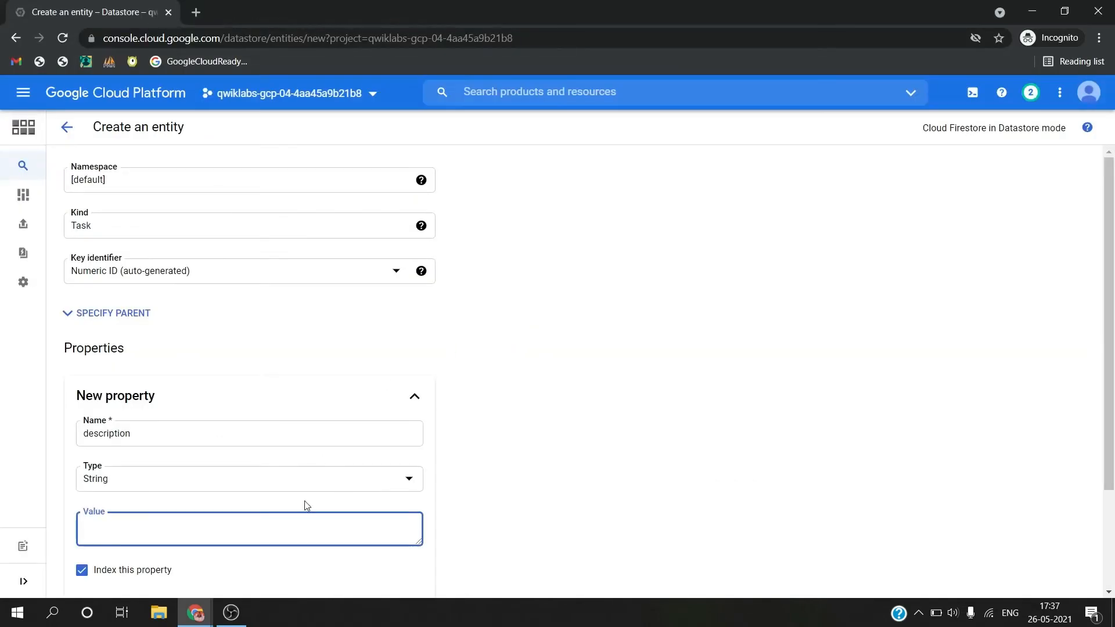
key(ctrl+v)
scroll(306, 505, down, 2)
click(119, 440)
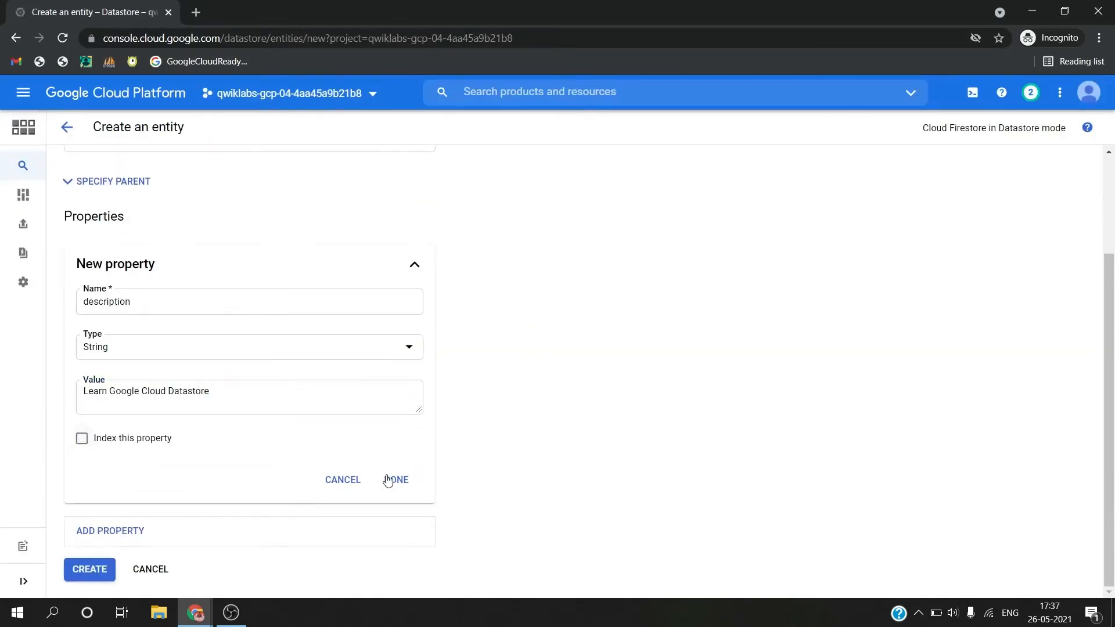
click(395, 480)
- Add a second property to the entity, using the name created from the lab's property table
key(alt+Tab)
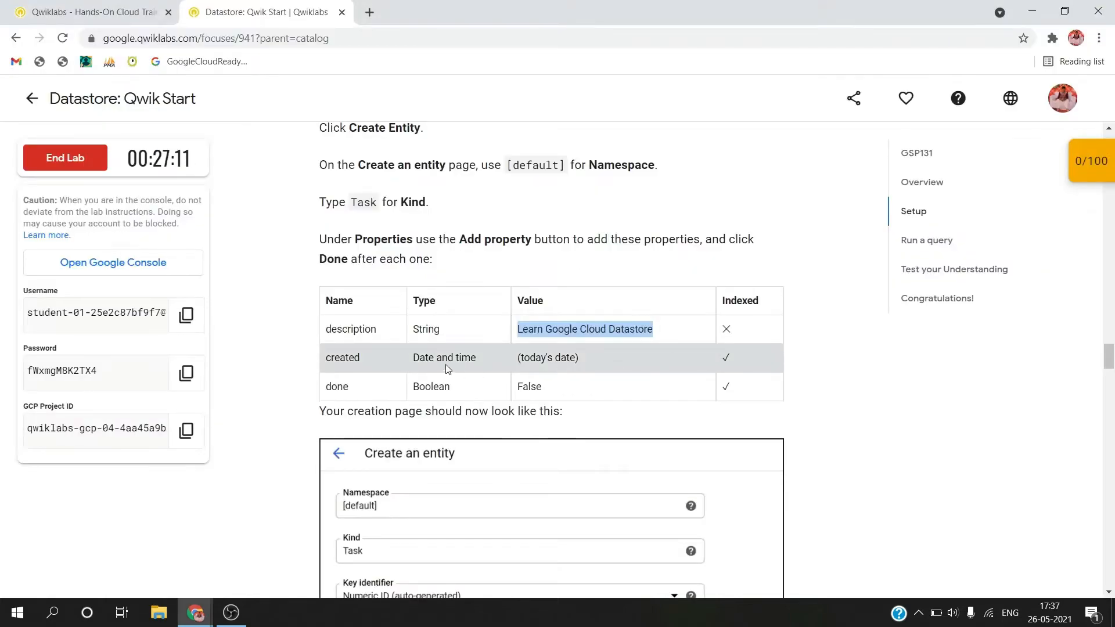
drag(365, 355, 319, 357)
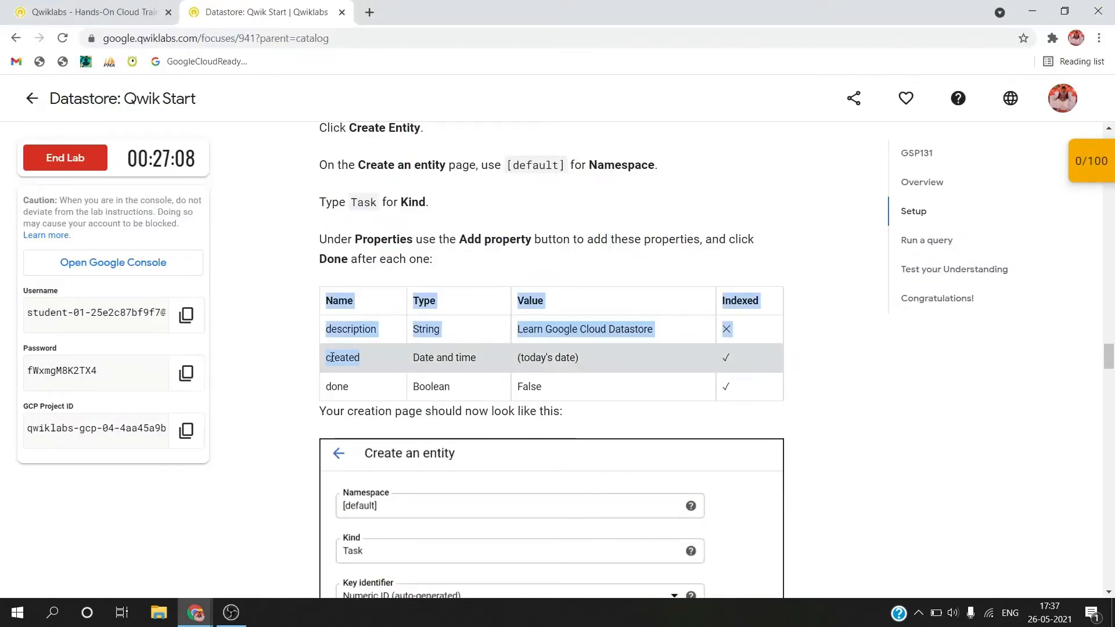
click(353, 363)
key(alt+Tab)
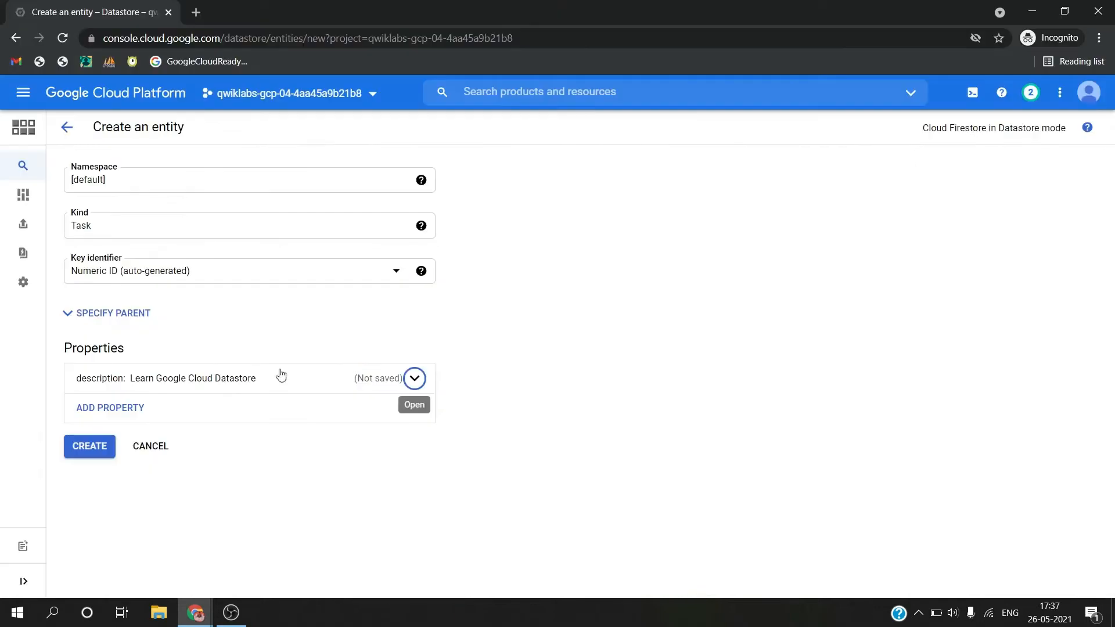
click(137, 406)
click(144, 459)
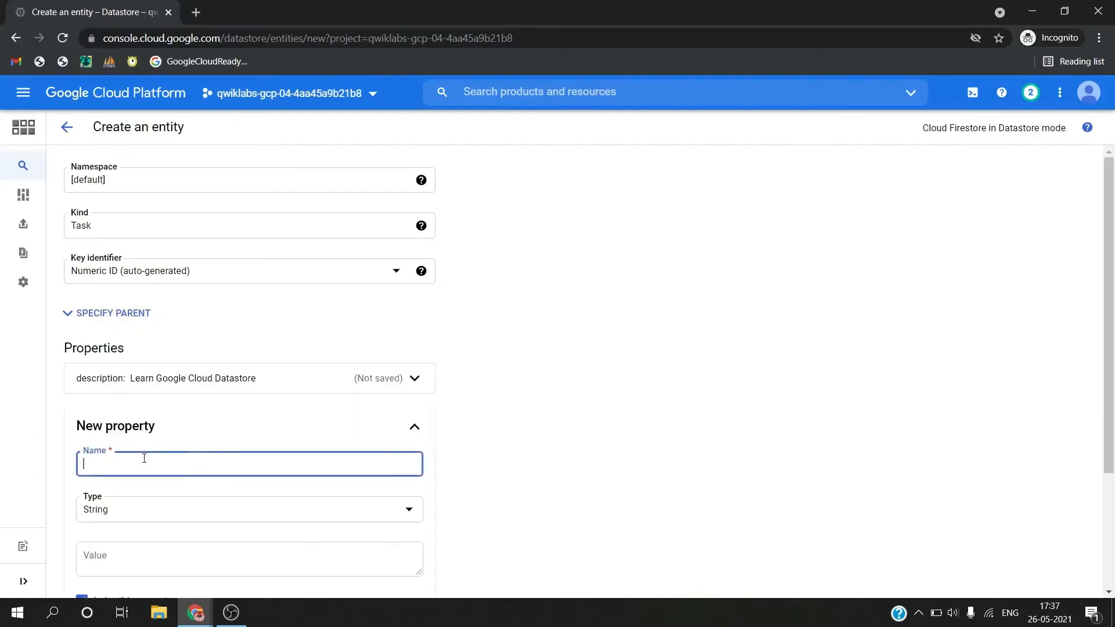
key(alt+Tab)
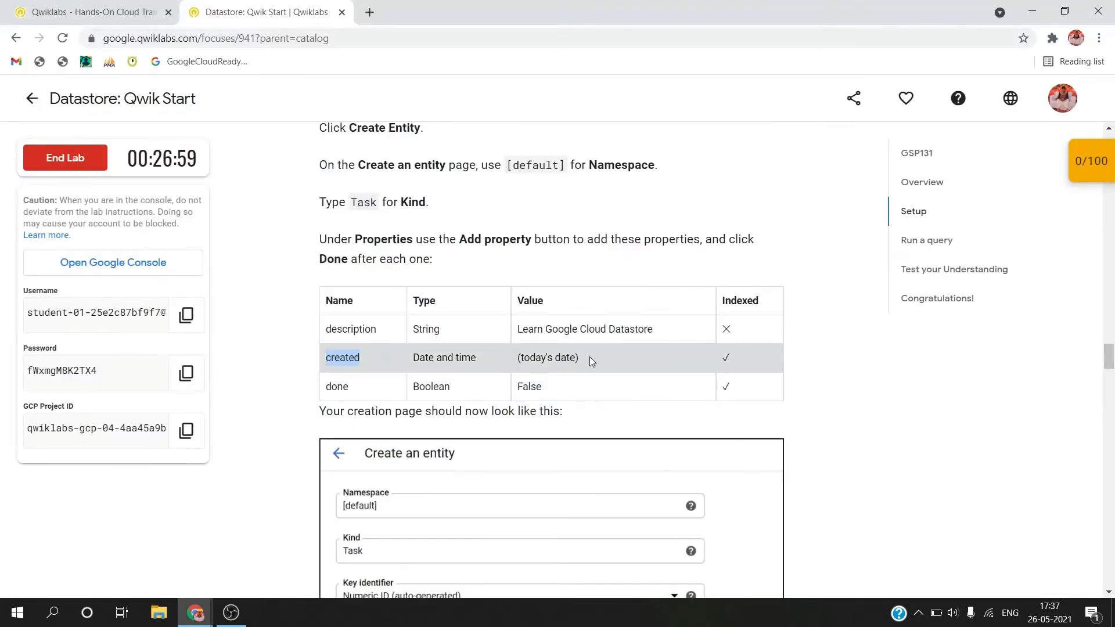
- Try to enter today's date as plain text for the created property's value
drag(589, 357, 511, 359)
key(alt+Tab)
scroll(379, 430, down, 2)
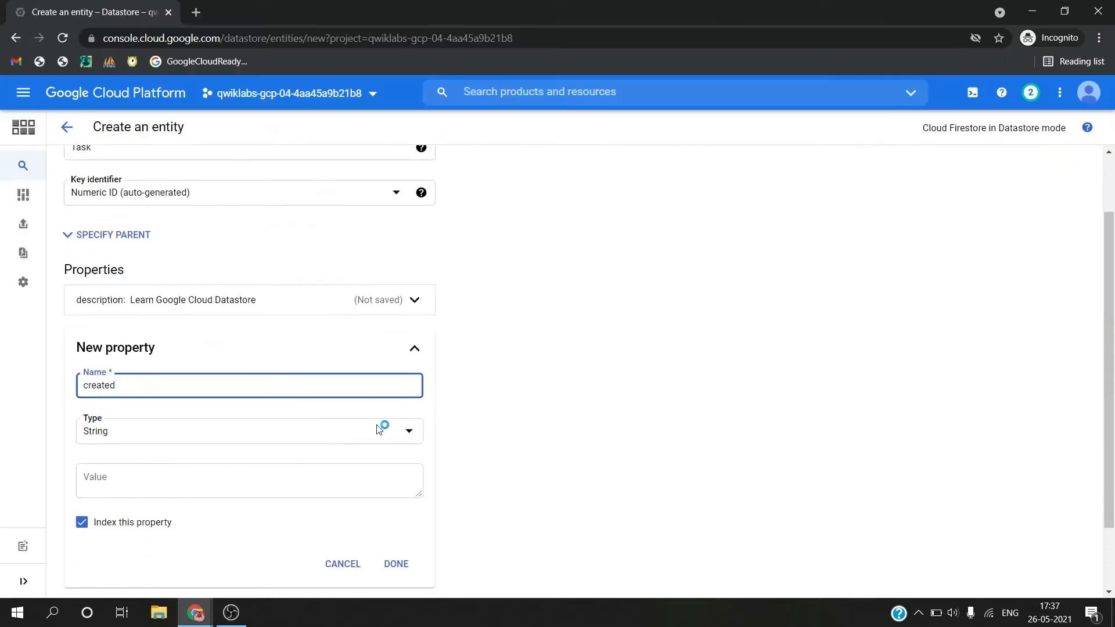
click(301, 475)
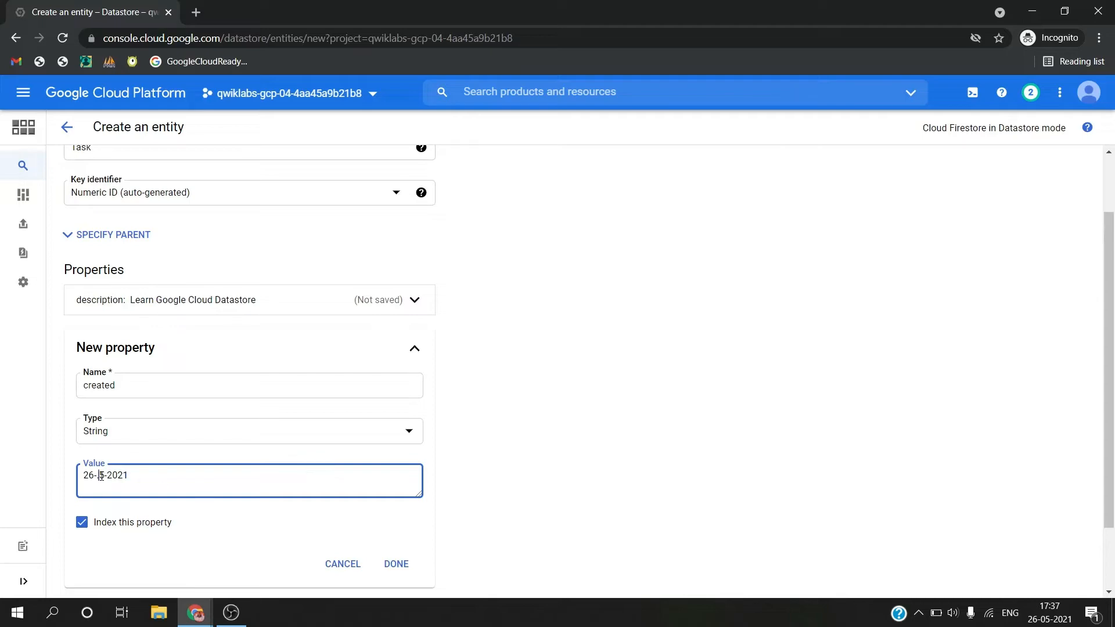
- Set the created property's type to Date and time, check it against the lab table, and finish the indexed property
click(146, 443)
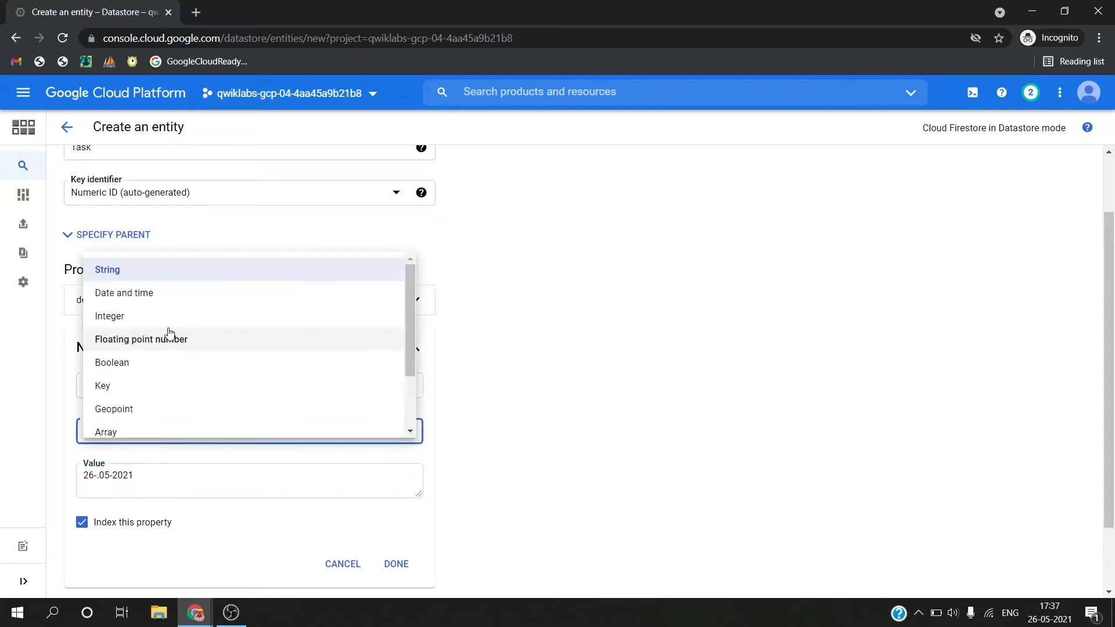
key(alt+Tab)
scroll(408, 343, down, 1)
key(alt+Tab)
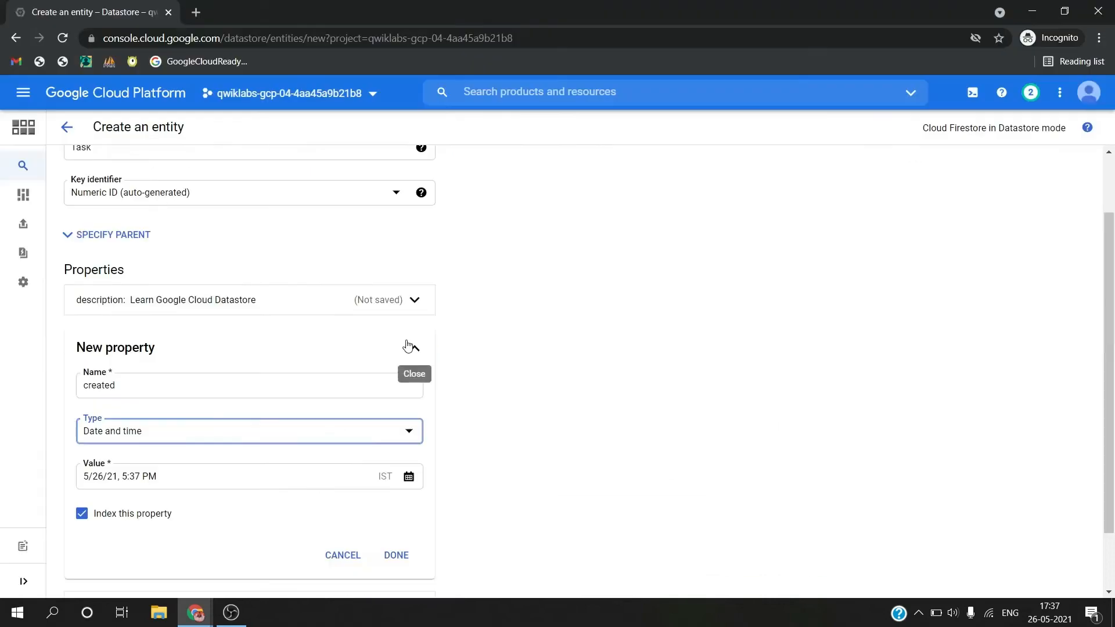
key(alt+Tab)
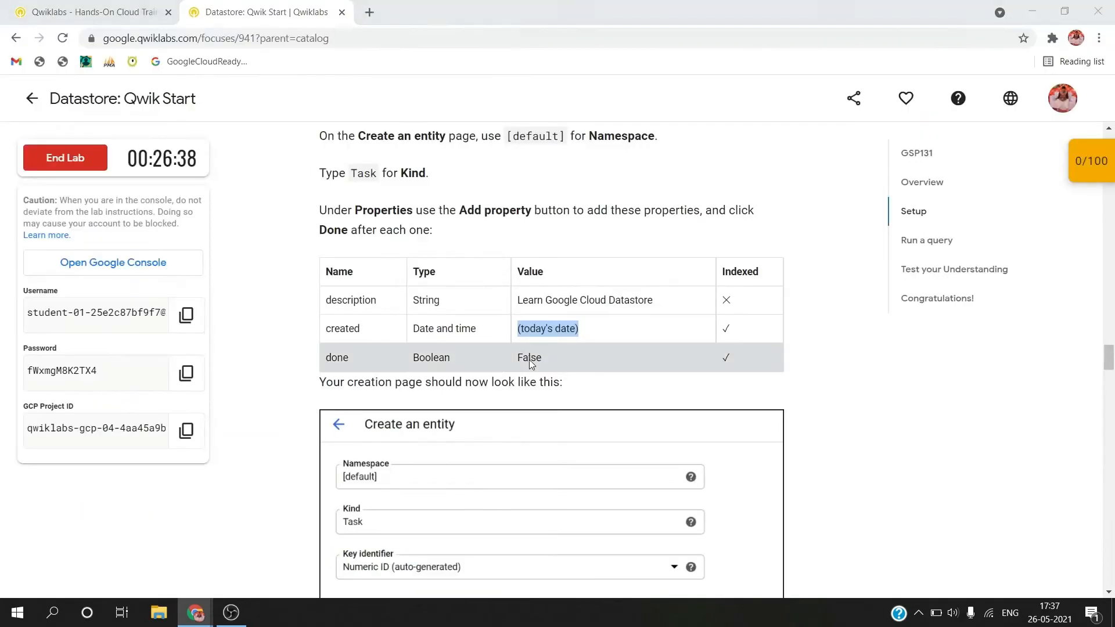
key(alt+Tab)
scroll(528, 364, down, 1)
click(401, 483)
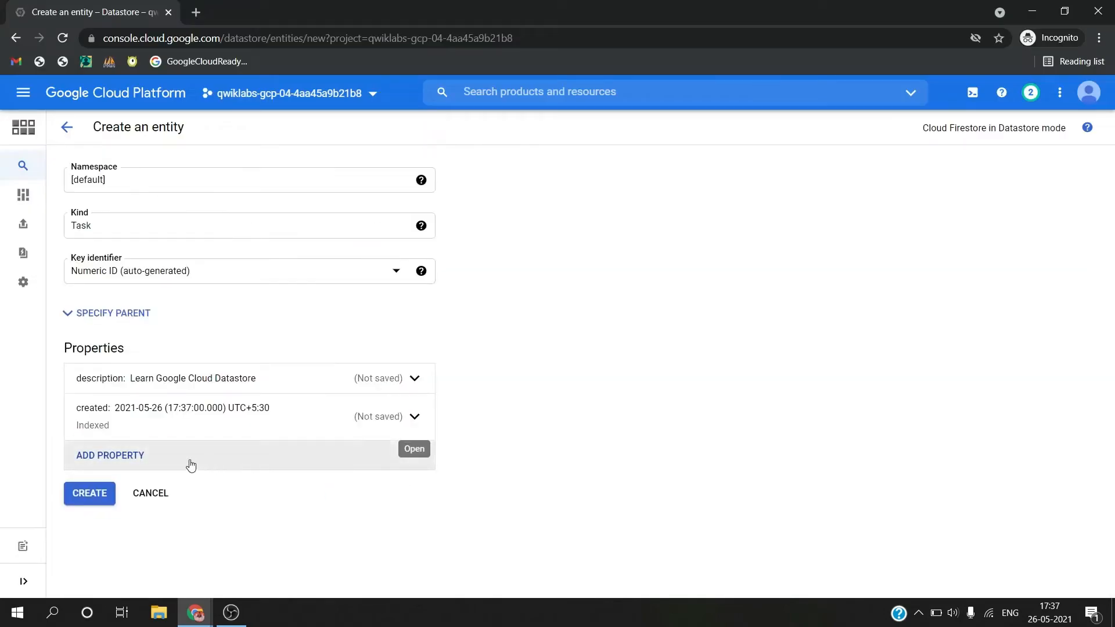
- Add a third property named done to the Task entity and check it against the lab's property table
click(169, 458)
click(136, 513)
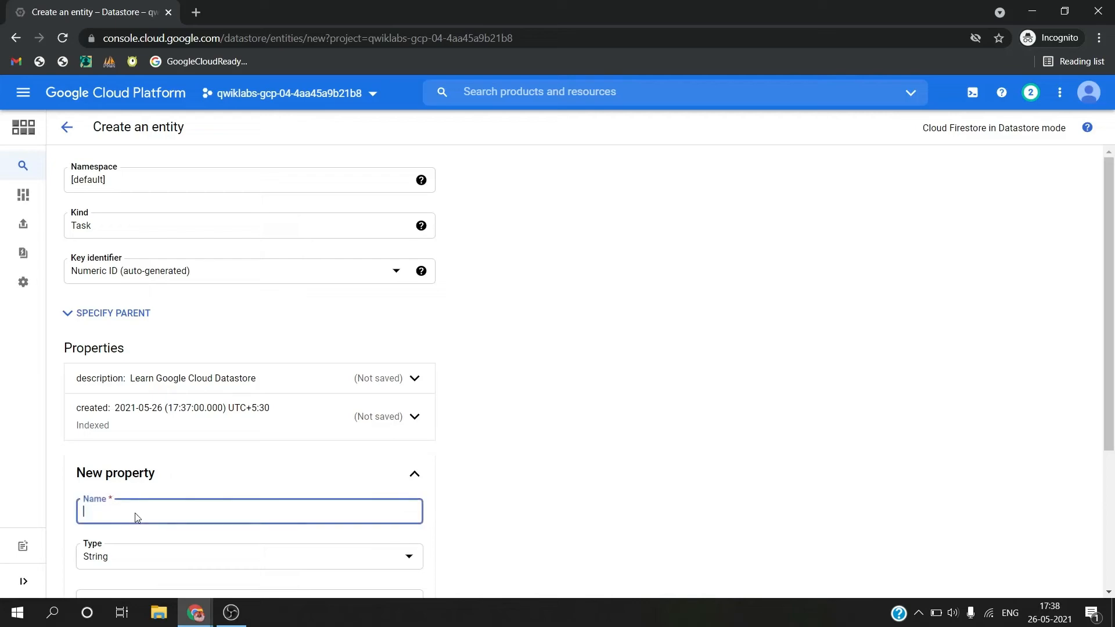
text(done)
key(alt+Tab)
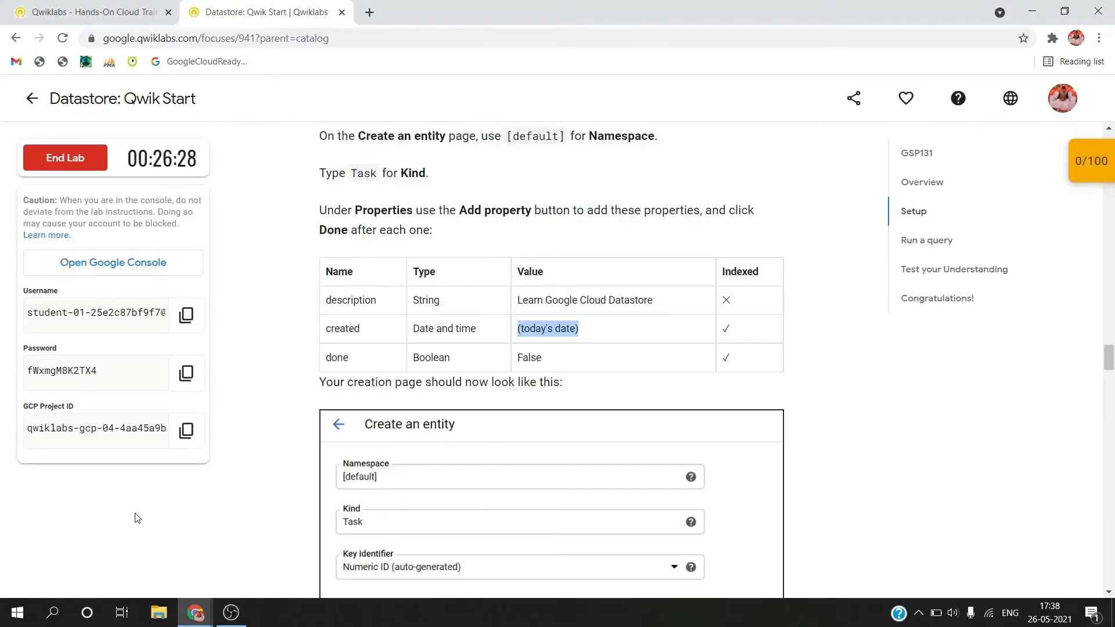
scroll(452, 427, down, 1)
key(alt+Tab)
- Set the done property's type to Boolean with value False, keep it indexed, and finish the property
scroll(200, 581, down, 1)
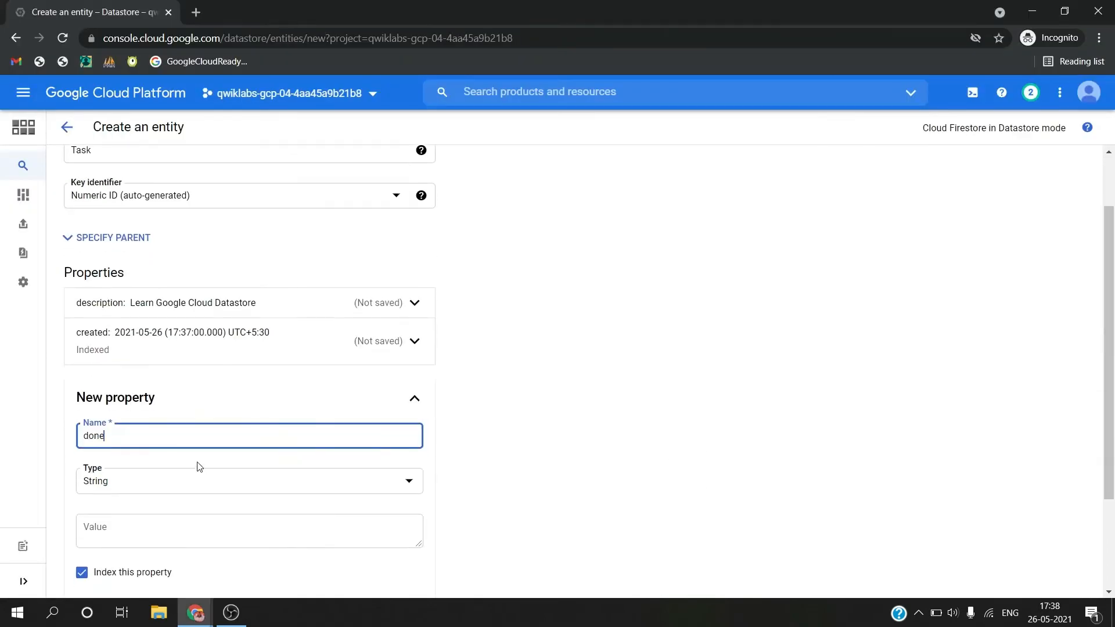
click(199, 484)
click(182, 416)
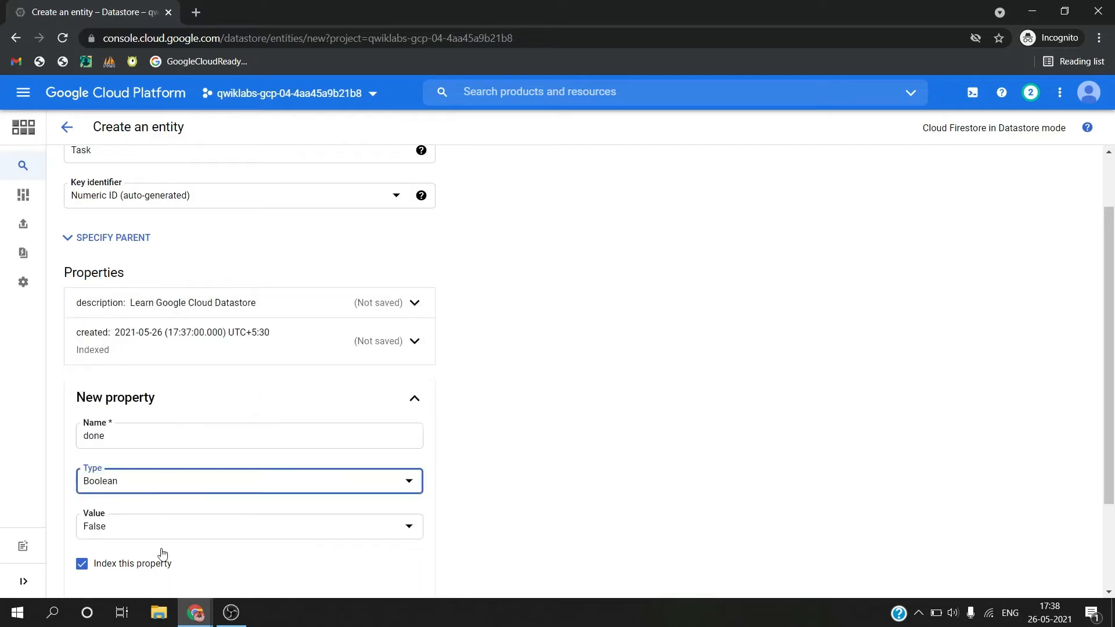
scroll(168, 575, down, 1)
click(393, 488)
- Compare the three entity properties with the lab's example and create the Task entity
key(alt+Tab)
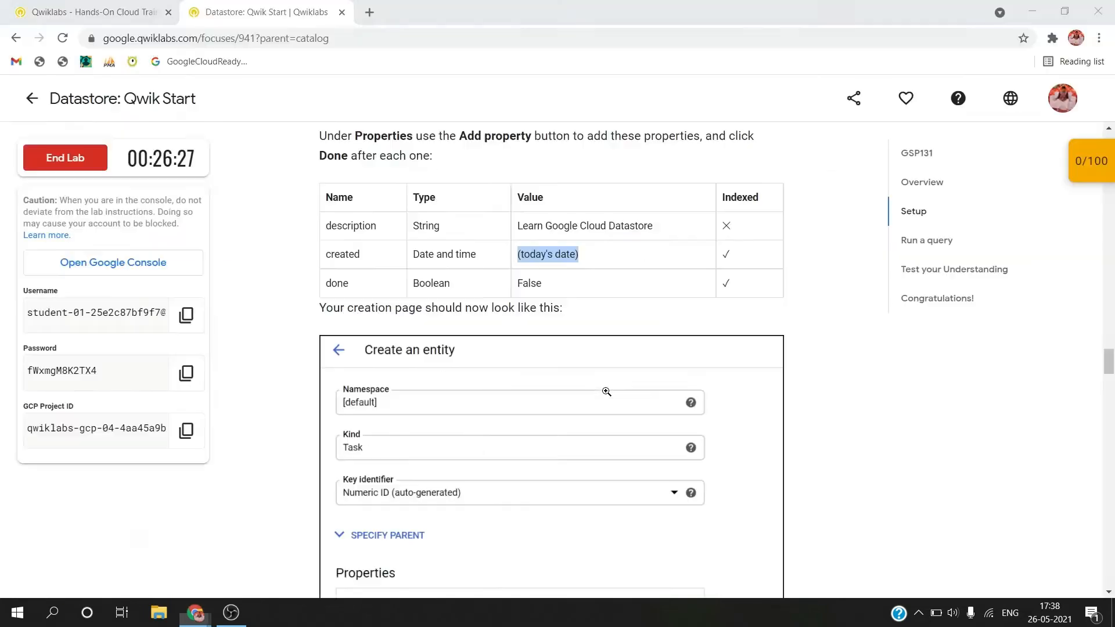
scroll(608, 395, down, 5)
key(alt+Tab)
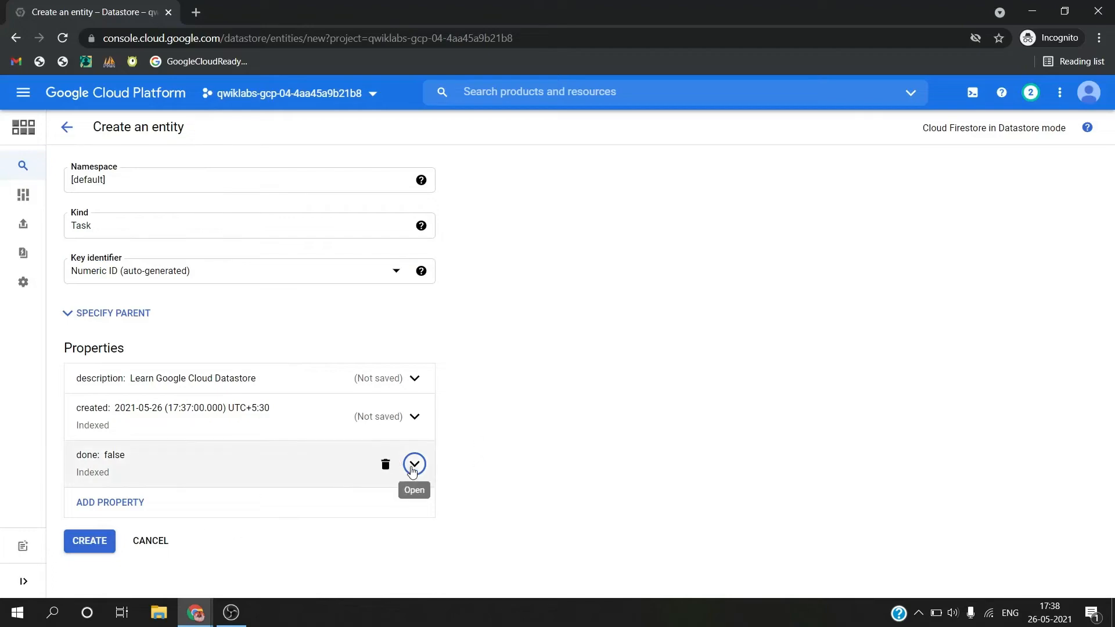
key(alt+Tab)
key(alt+Tab)
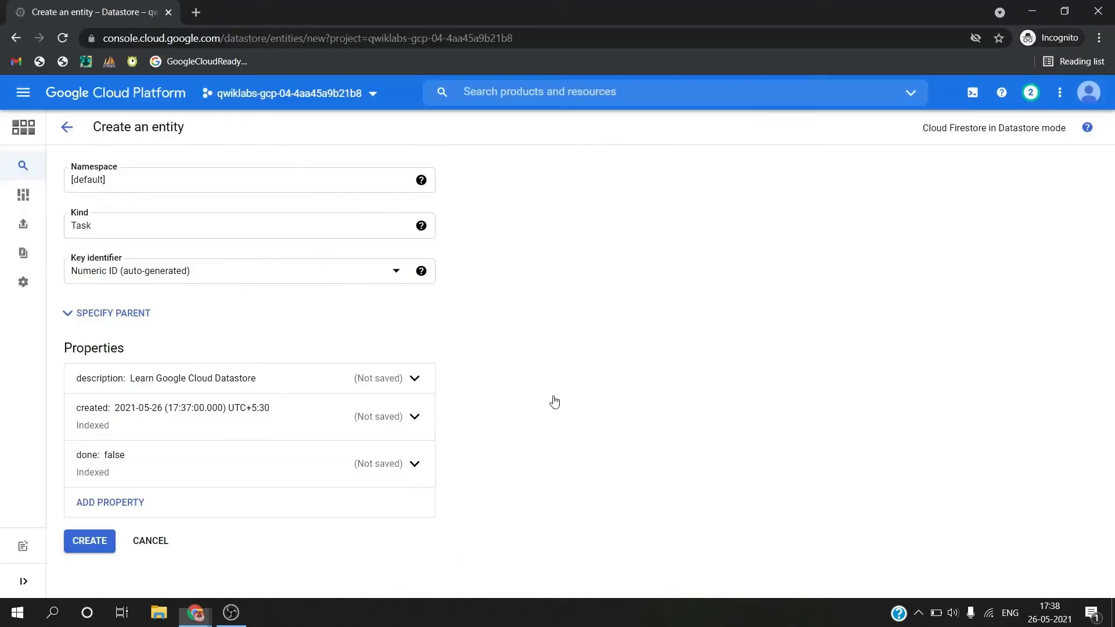
click(93, 545)
- Return to the lab page and check the progress of the Create Entity task
key(alt+Tab)
scroll(490, 462, down, 1)
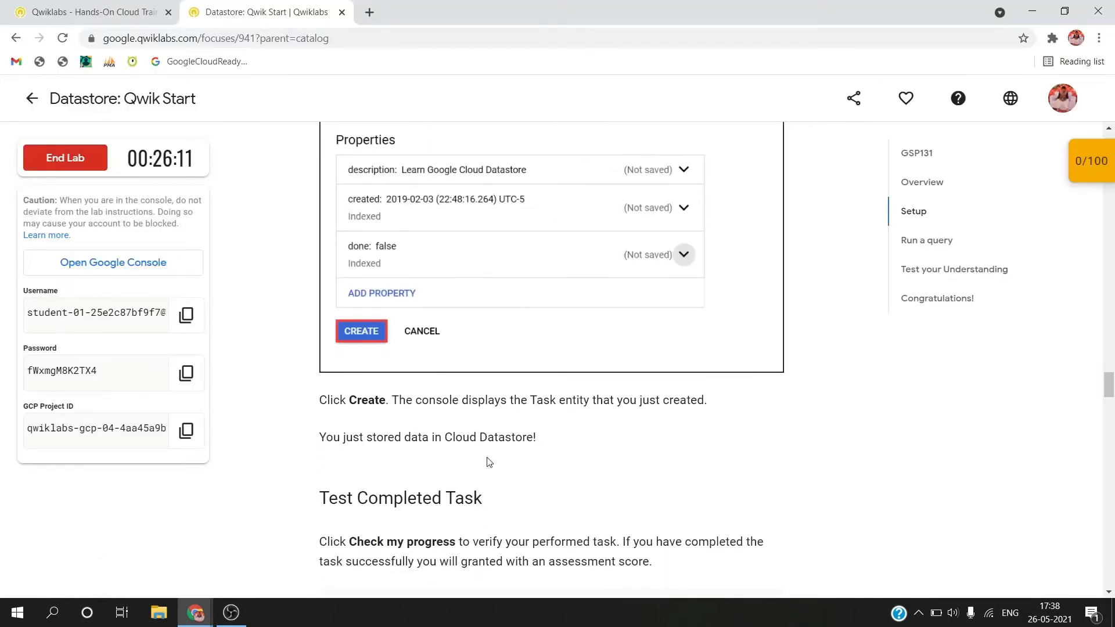
scroll(490, 462, down, 4)
click(476, 427)
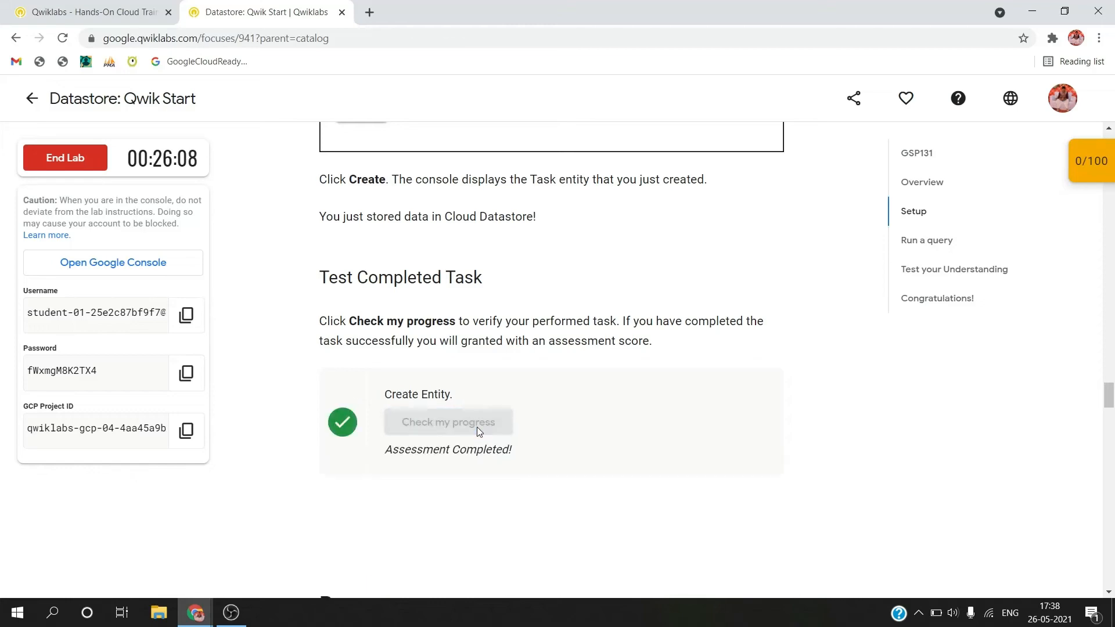
- Read the lab's kind query instructions and compare them with the Task listing on the console's Entities page
scroll(476, 427, down, 7)
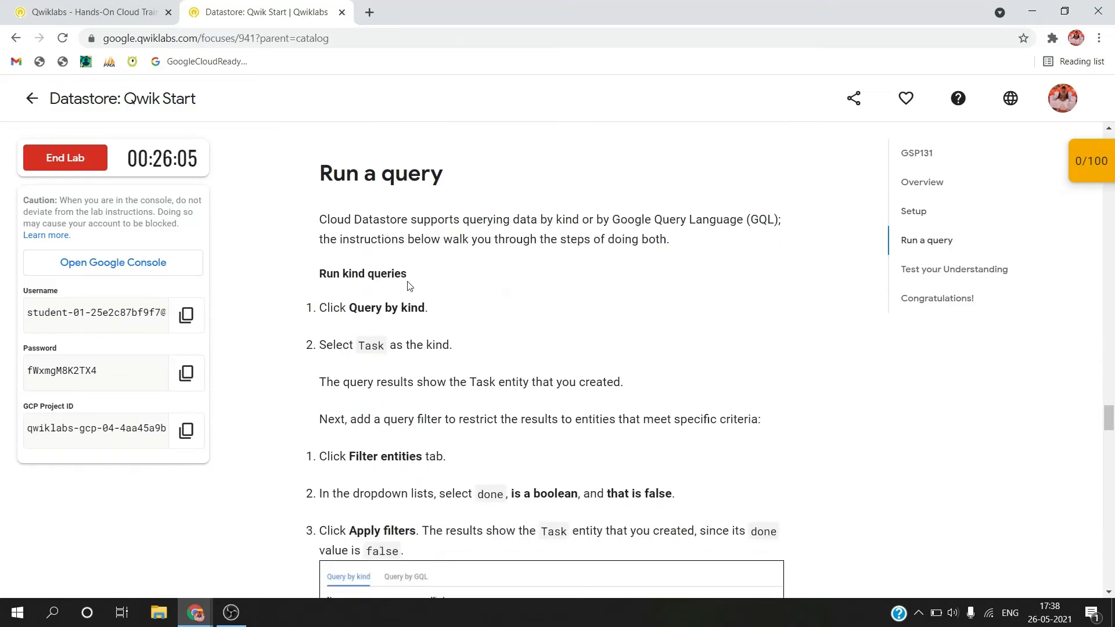
key(alt+Tab)
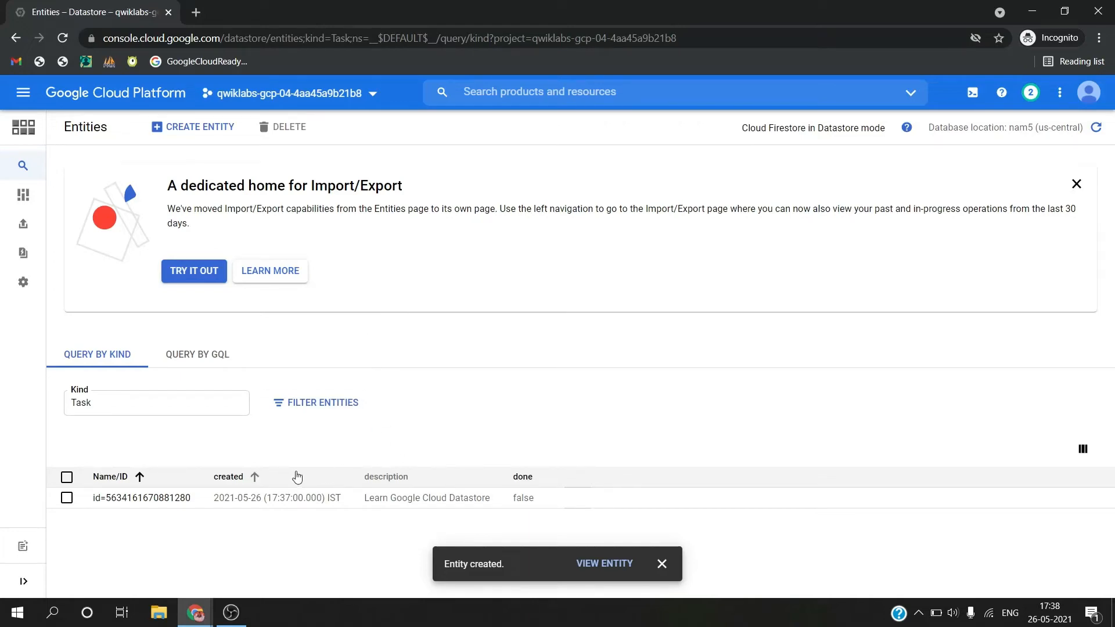
key(alt+Tab)
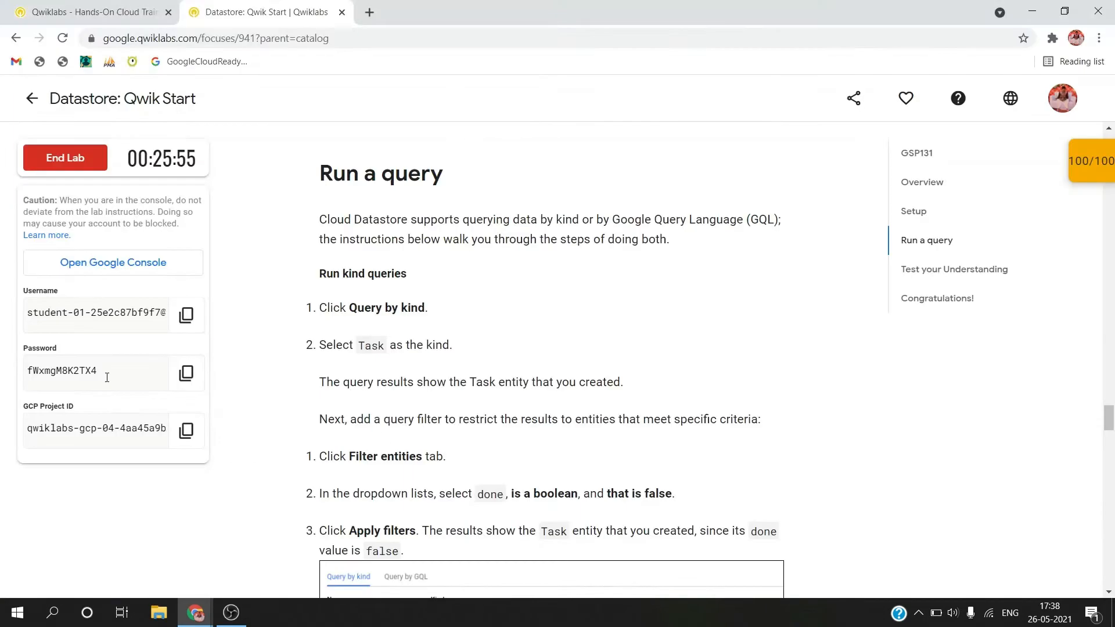
key(alt+Tab)
key(alt+Tab)
scroll(411, 381, down, 2)
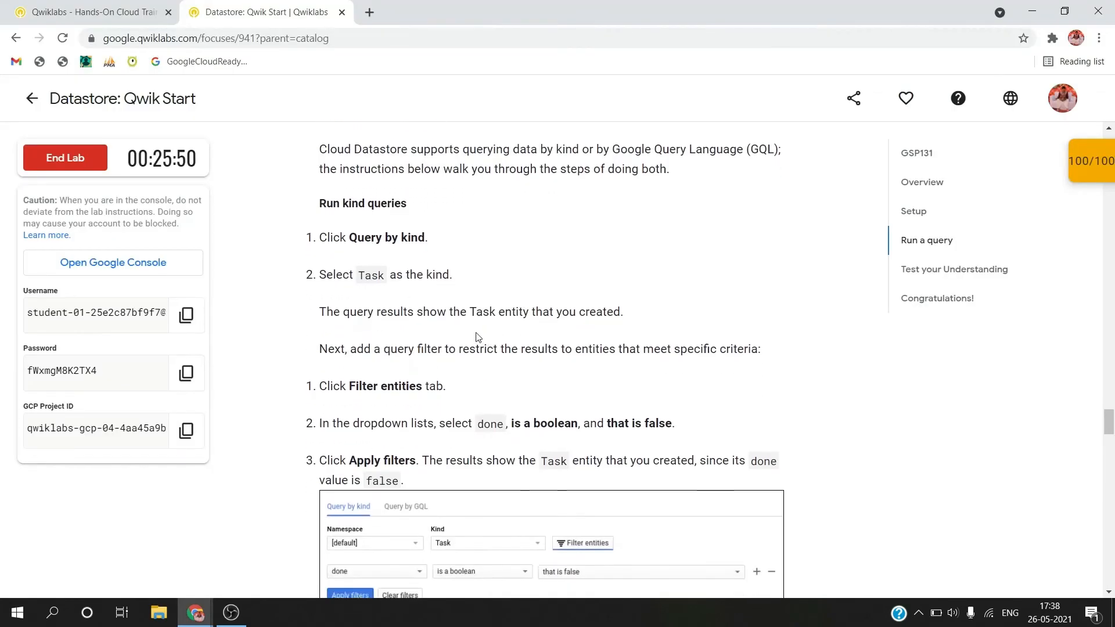
scroll(558, 318, down, 2)
scroll(617, 287, down, 1)
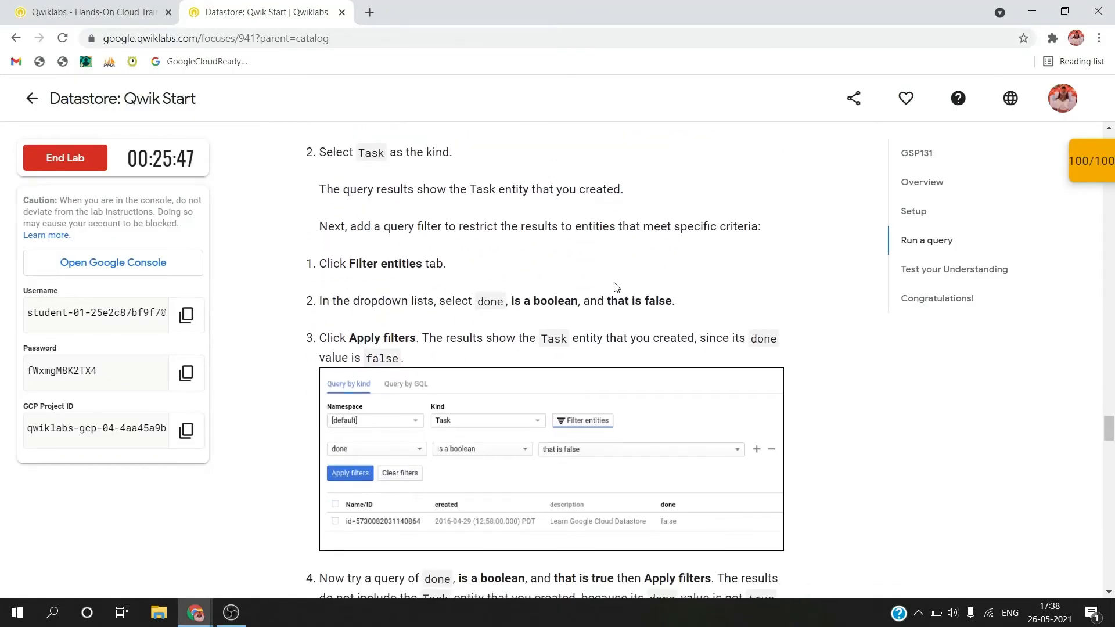
key(alt+Tab)
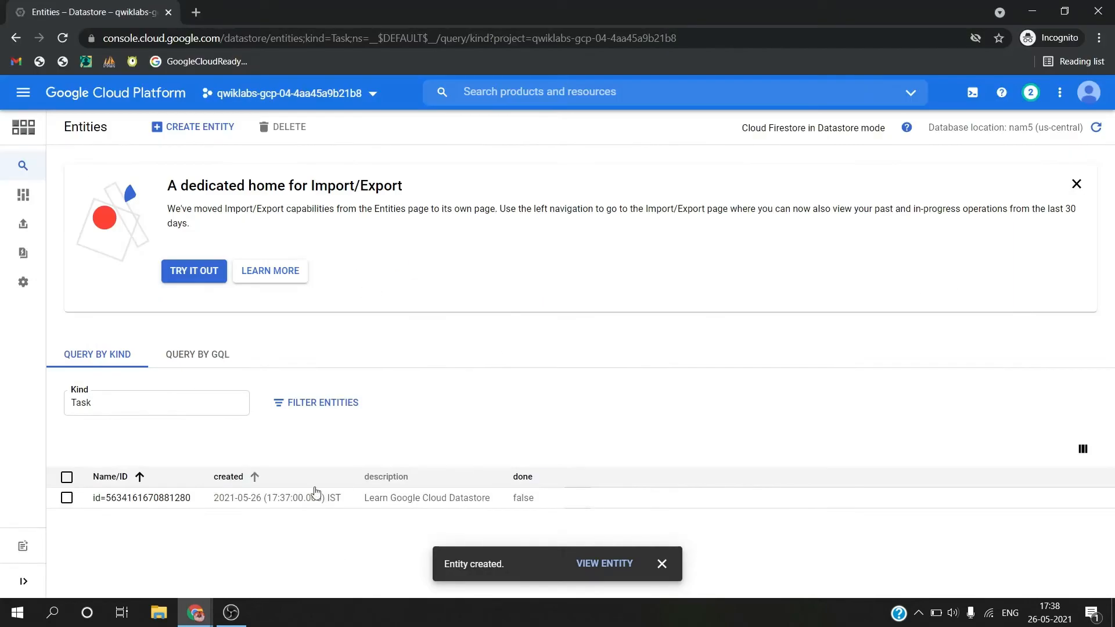
key(alt+Tab)
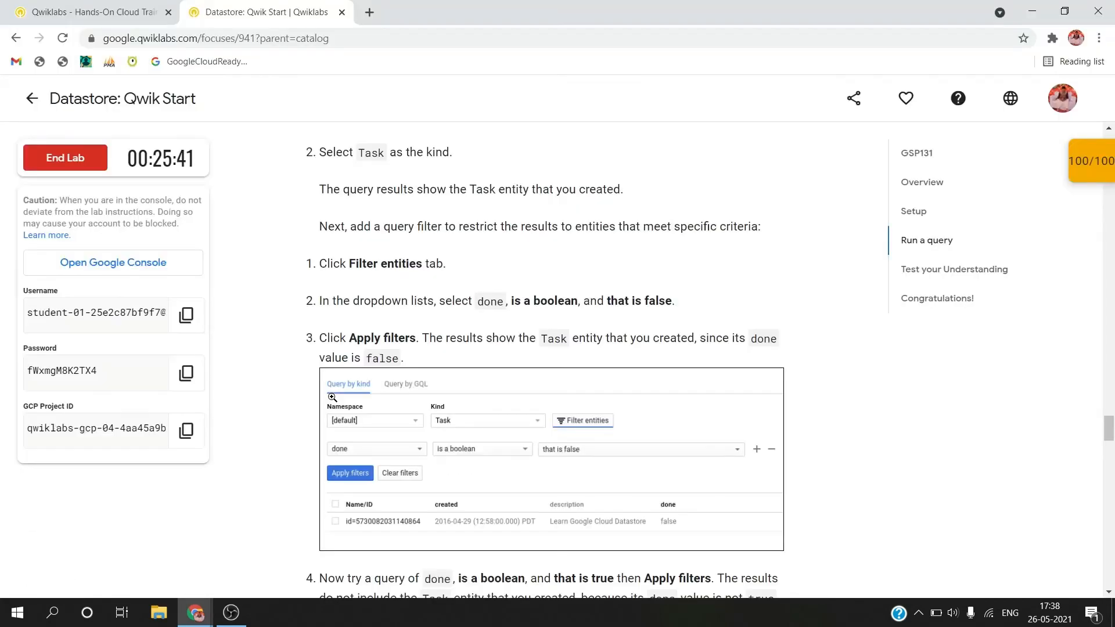
scroll(447, 354, down, 1)
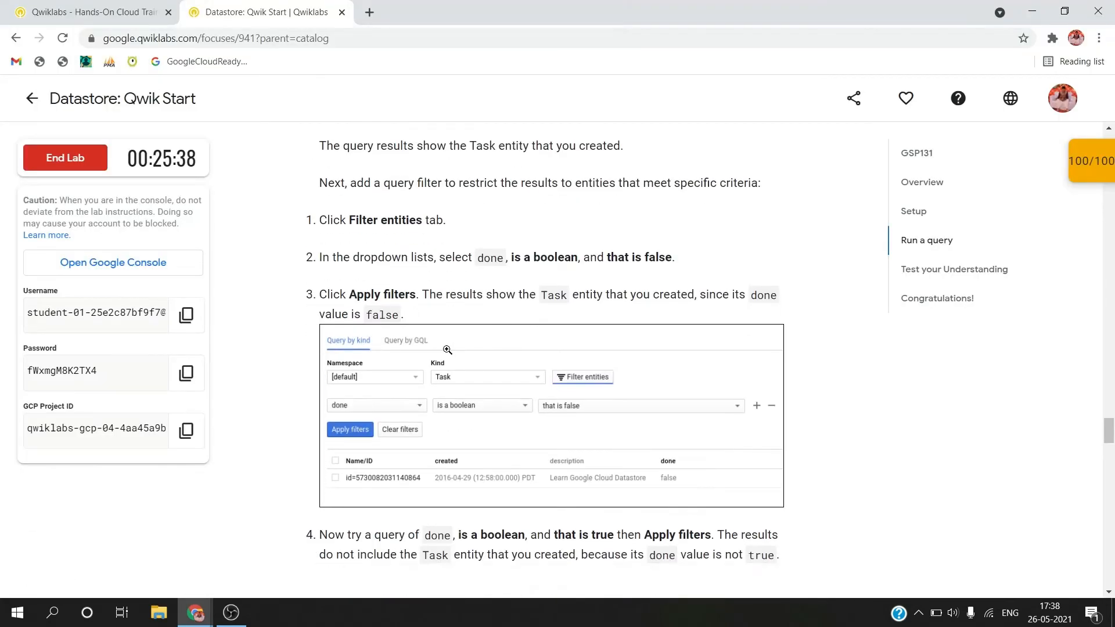
- Filter the Task entities by done, is a boolean, that is false, and apply the filter
key(alt+Tab)
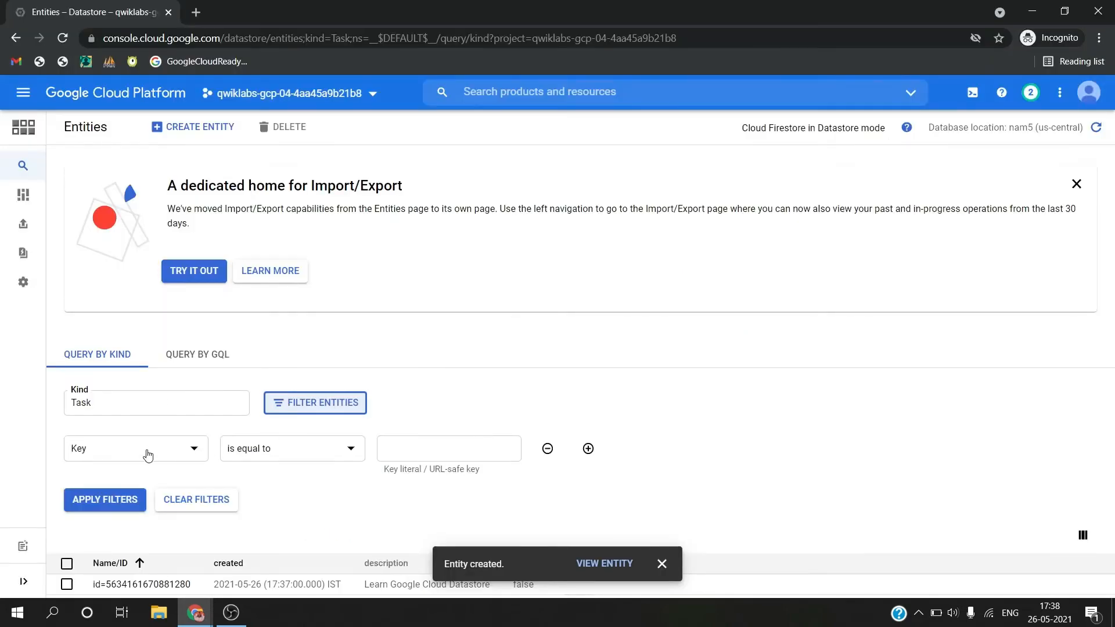
click(148, 455)
click(129, 519)
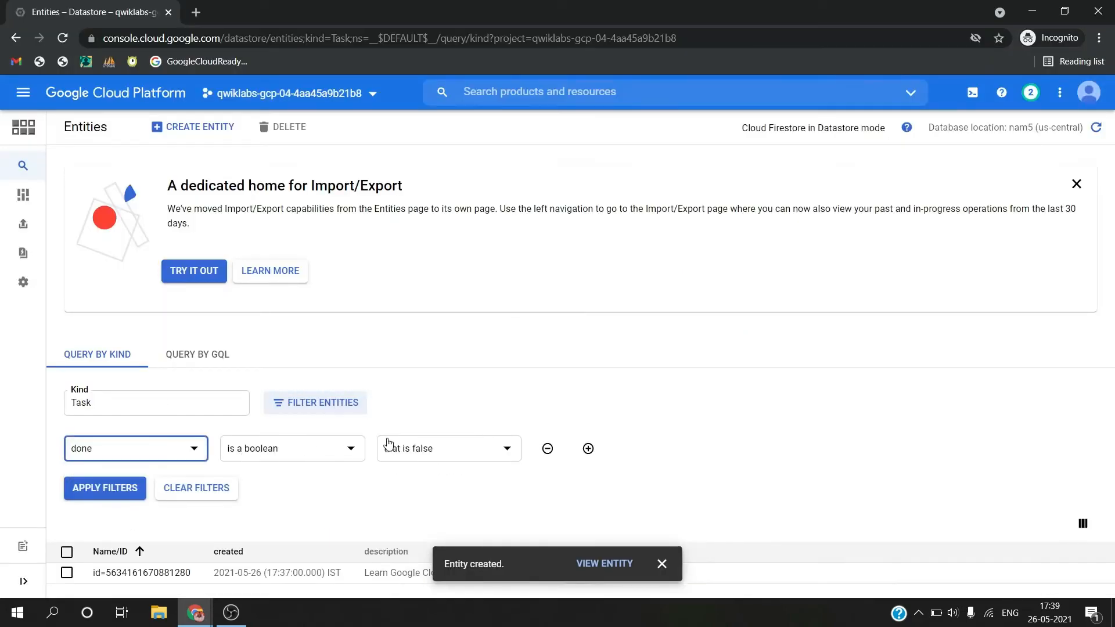
key(alt+Tab)
scroll(456, 444, down, 1)
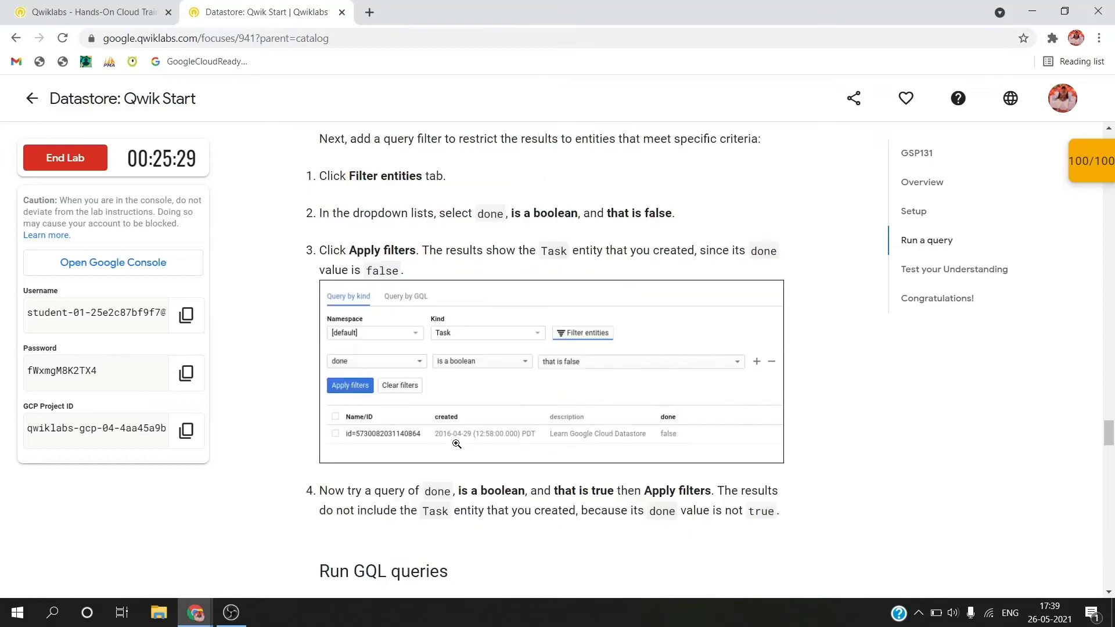
key(alt+Tab)
click(120, 503)
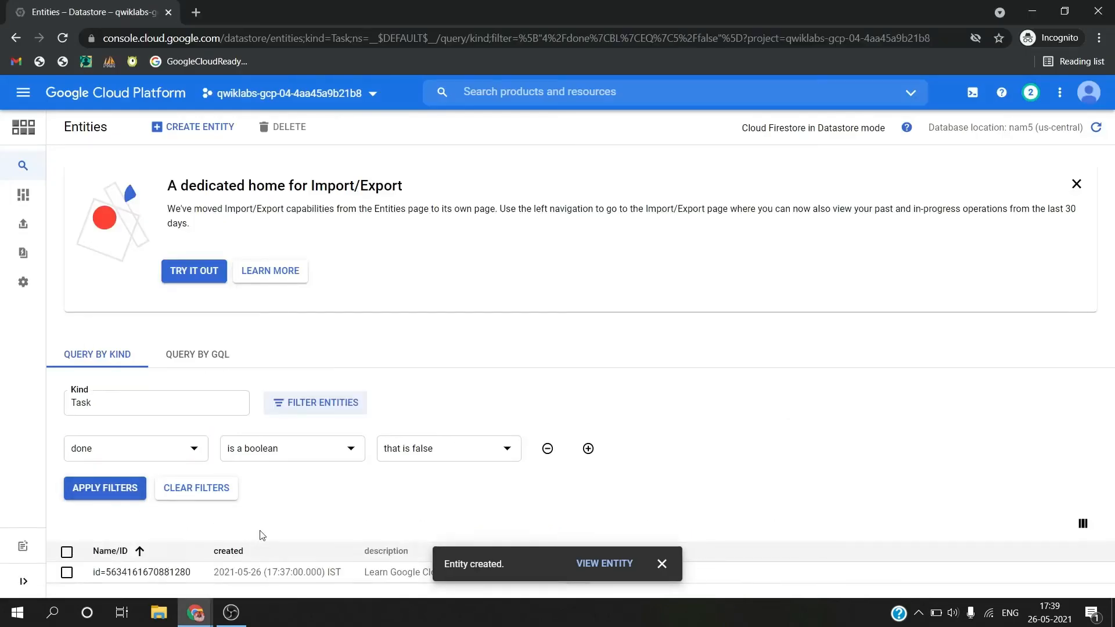
- Follow the lab's next query instruction by changing the done filter to that is true and applying it
key(alt+Tab)
scroll(474, 472, down, 2)
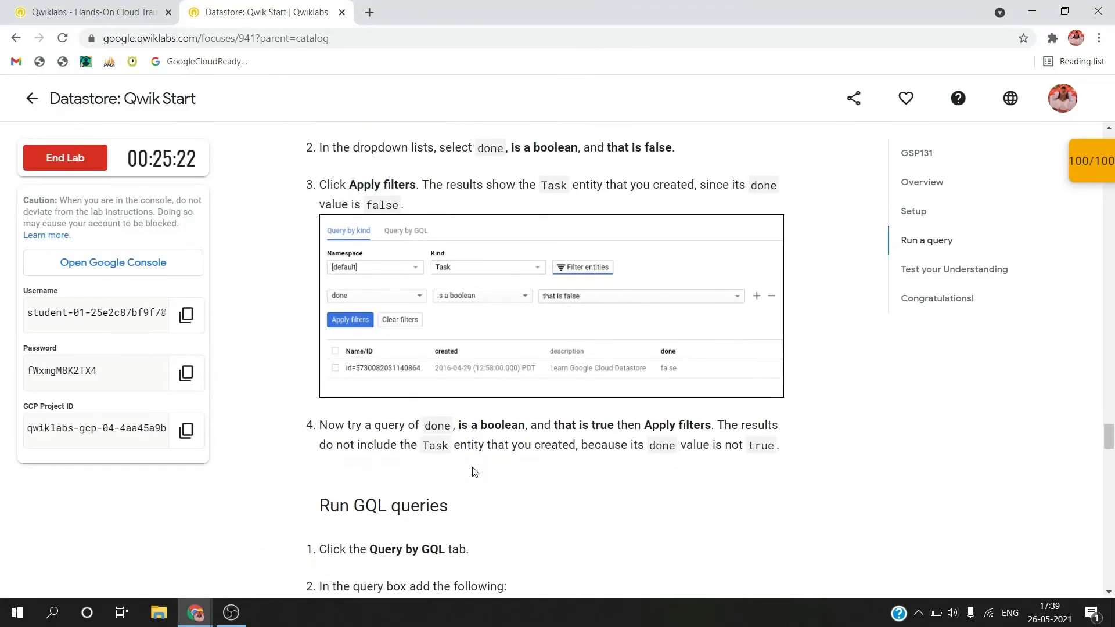
scroll(474, 472, down, 1)
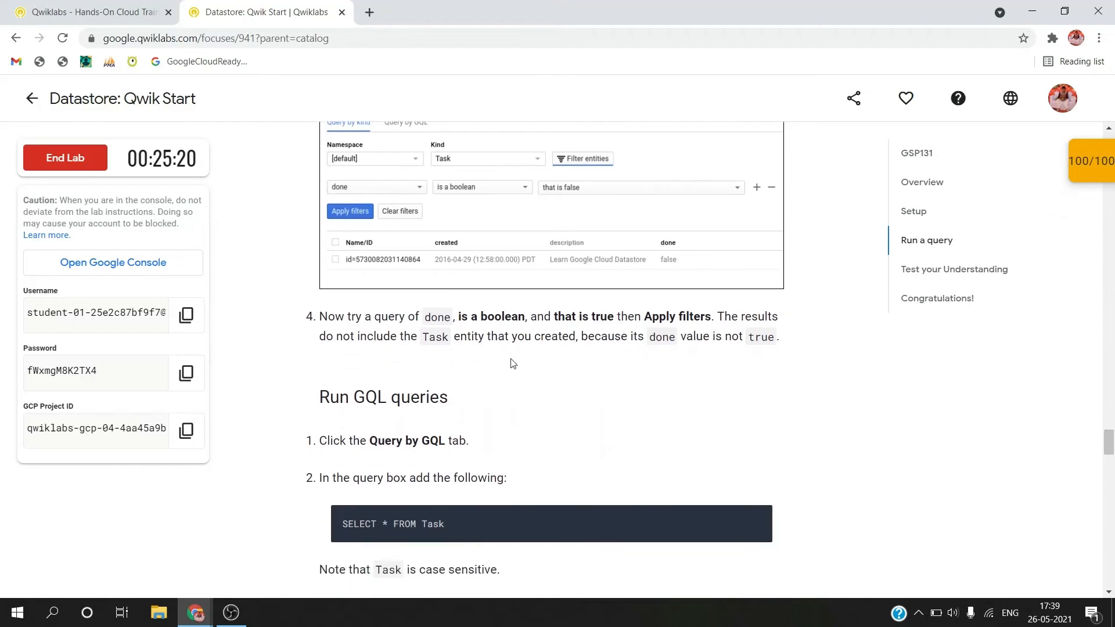
key(alt+Tab)
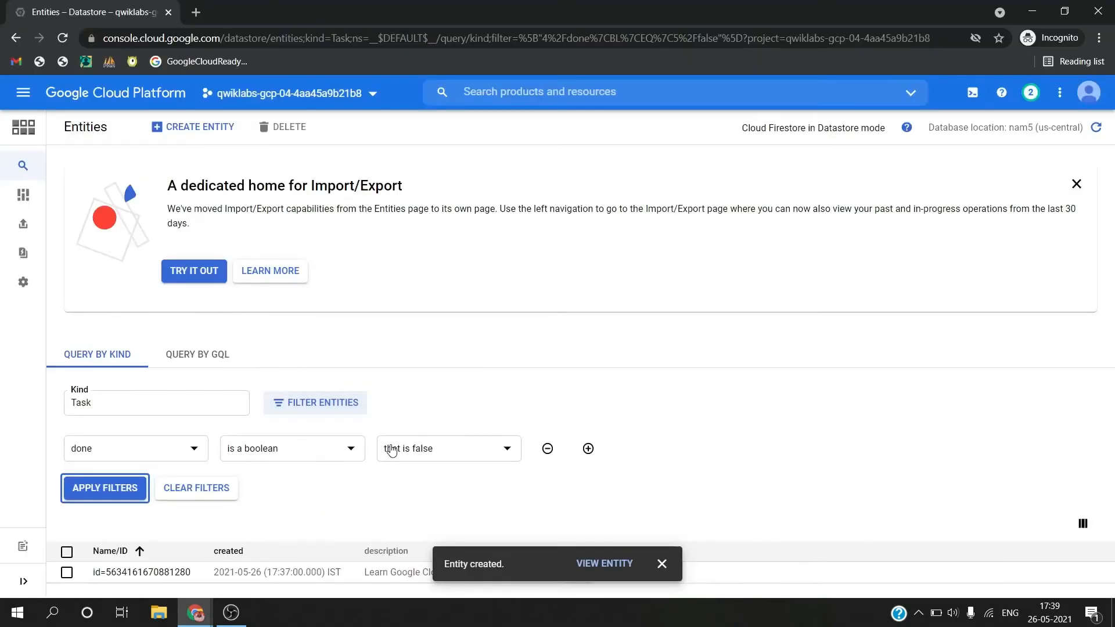
click(388, 451)
click(398, 460)
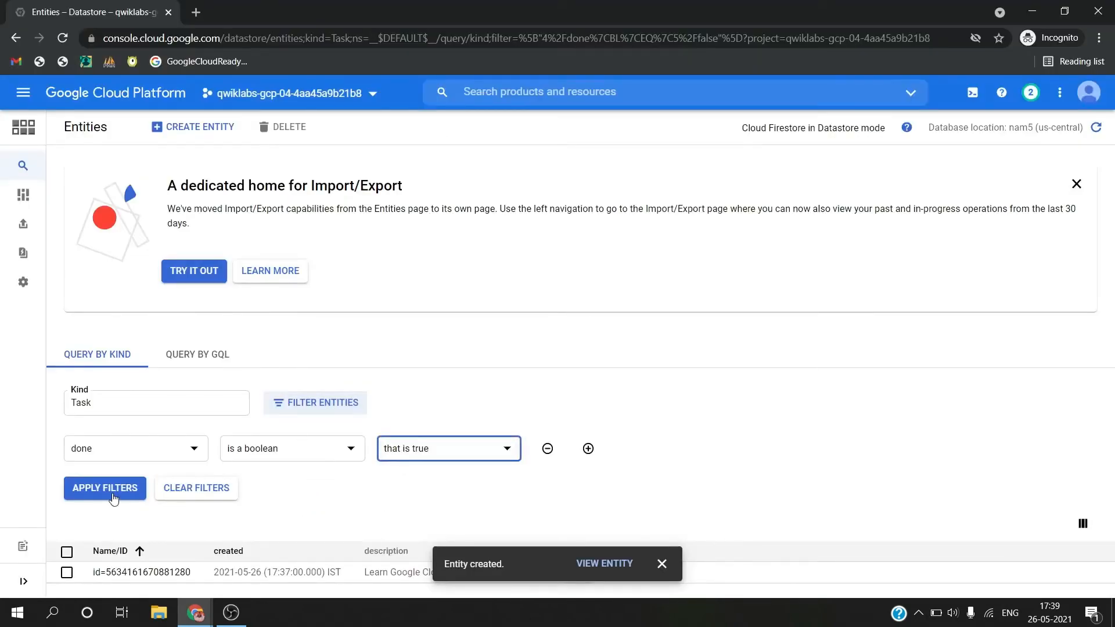
click(113, 500)
- Copy SELECT * FROM Task from the lab and run it as a GQL query in the console
key(alt+Tab)
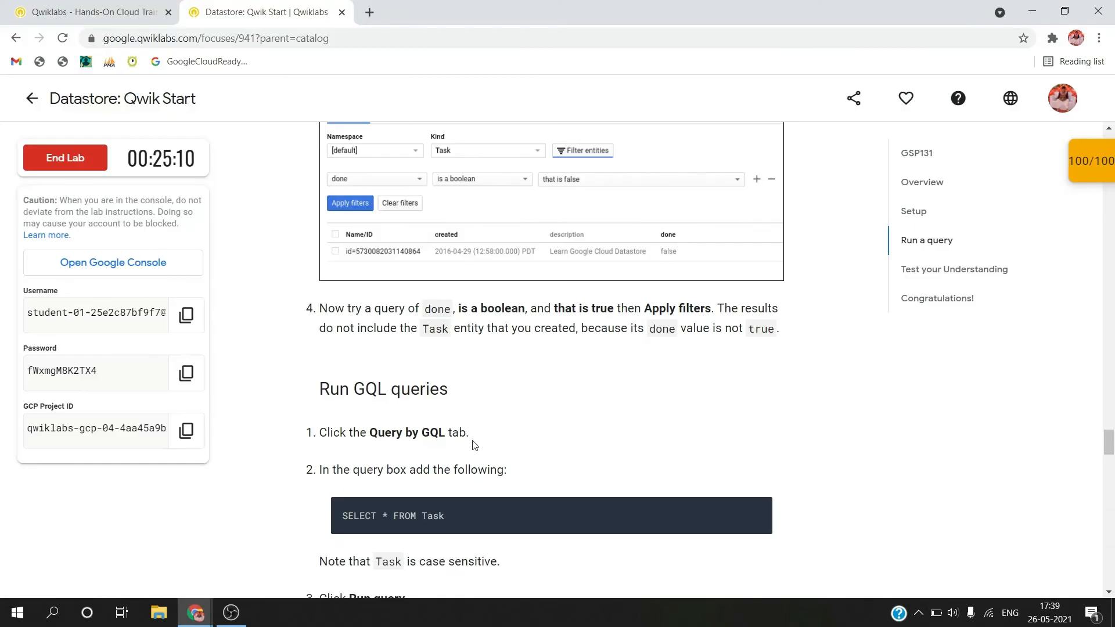
click(755, 418)
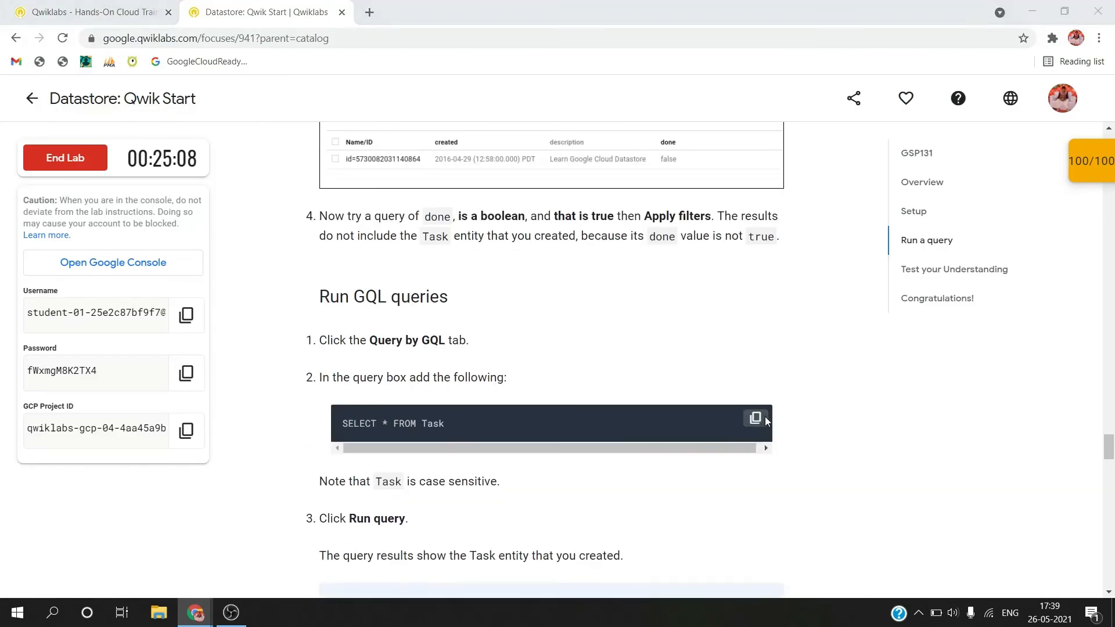
key(alt+Tab)
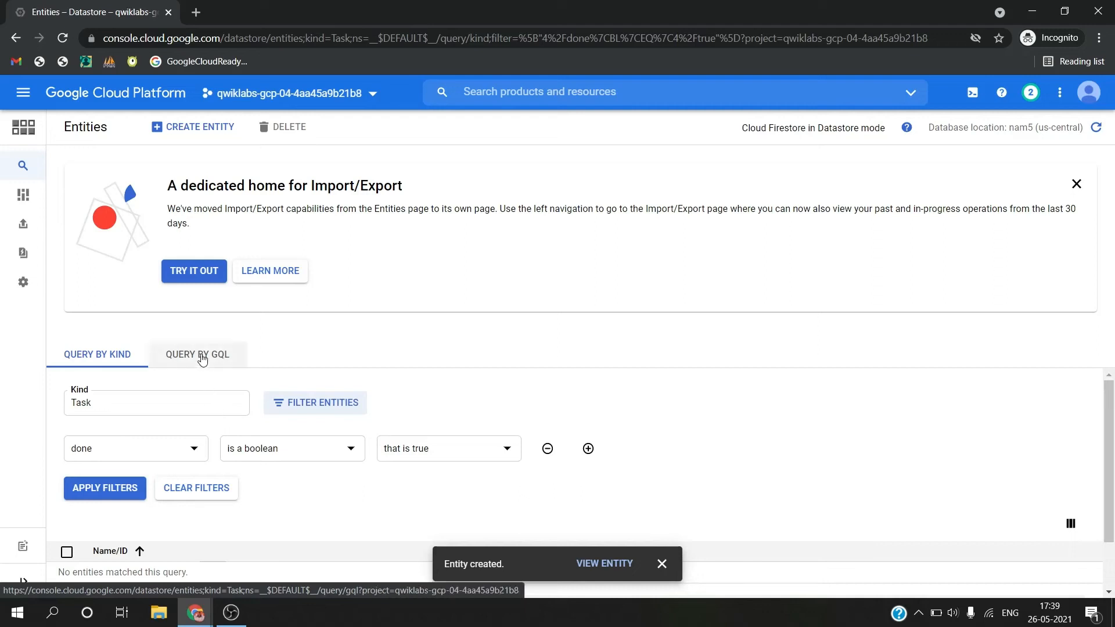
click(204, 356)
key(ctrl+v)
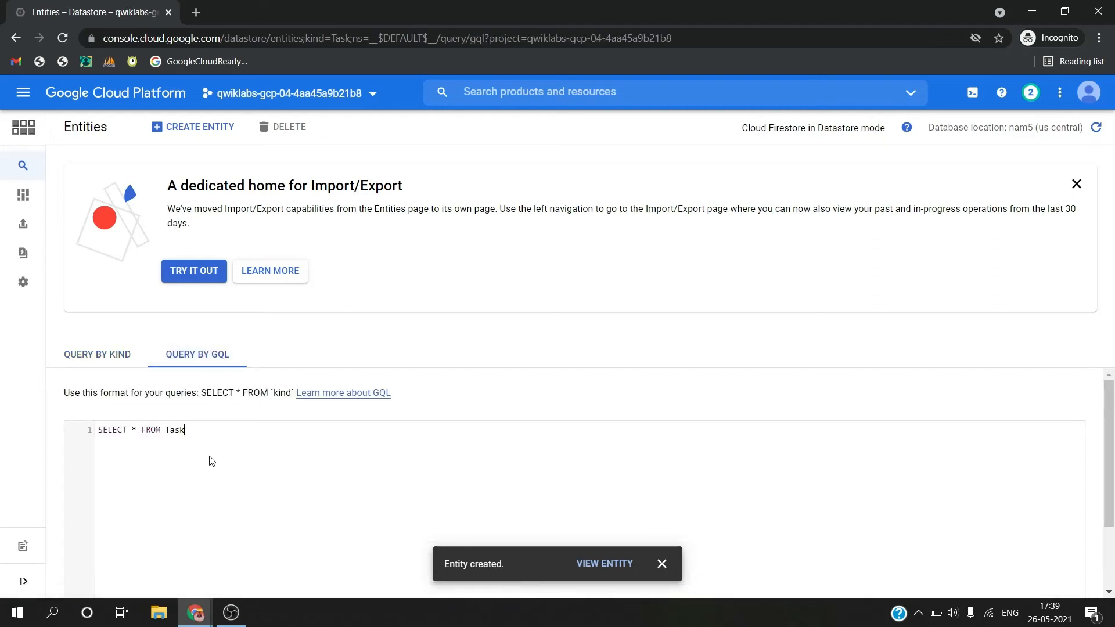
scroll(212, 461, down, 2)
click(98, 566)
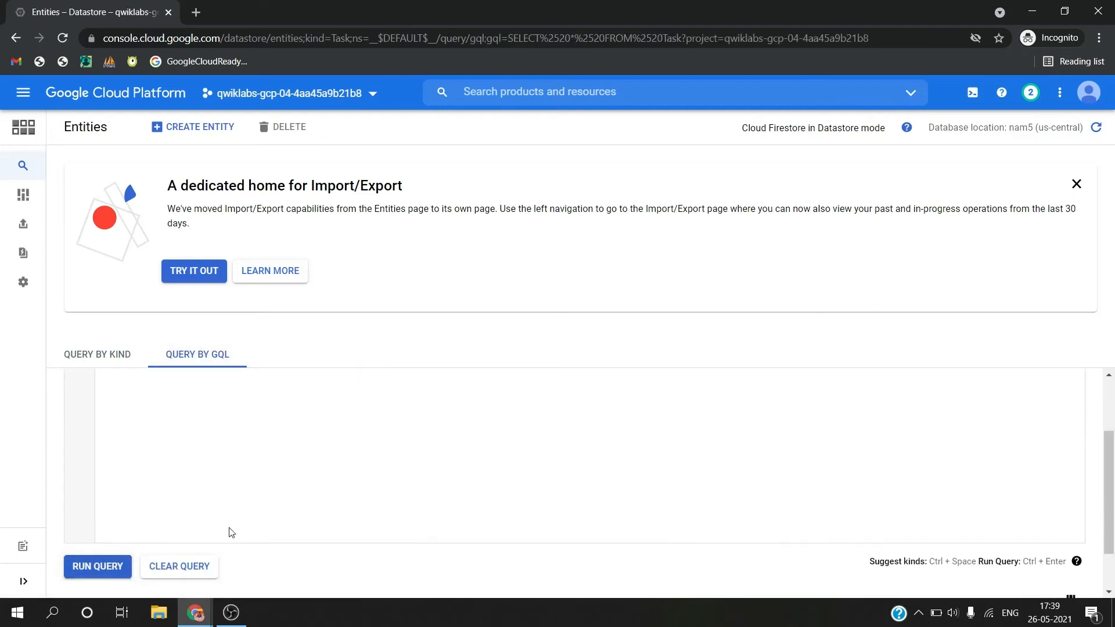
scroll(231, 532, down, 1)
- Copy SELECT * FROM Task WHERE done=false from the lab, replace the GQL query with it, and run it
key(alt+Tab)
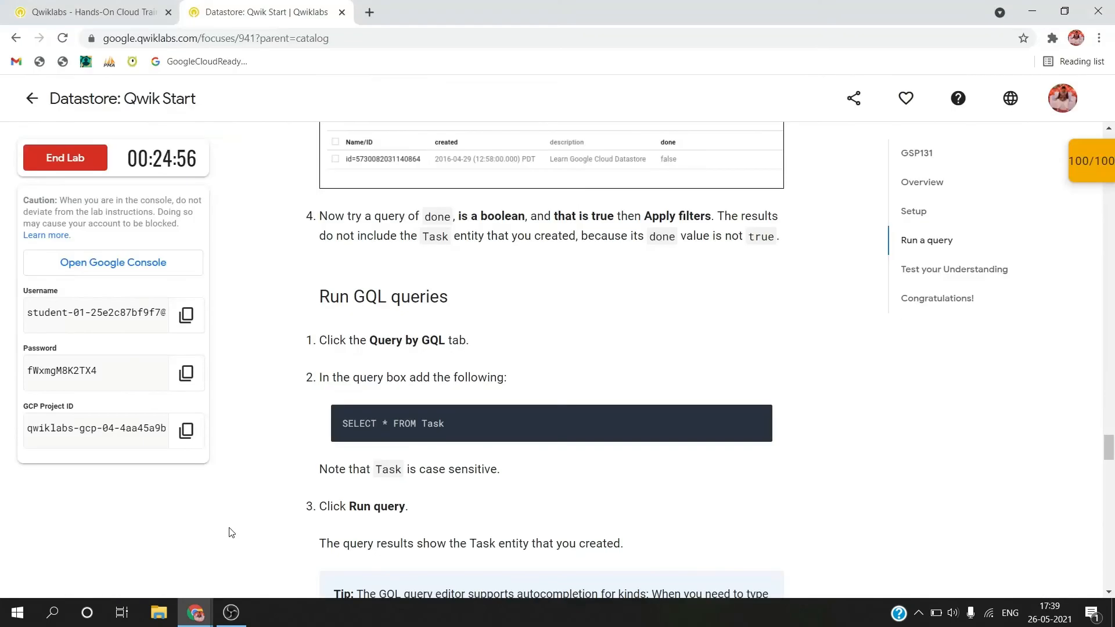
scroll(435, 455, down, 5)
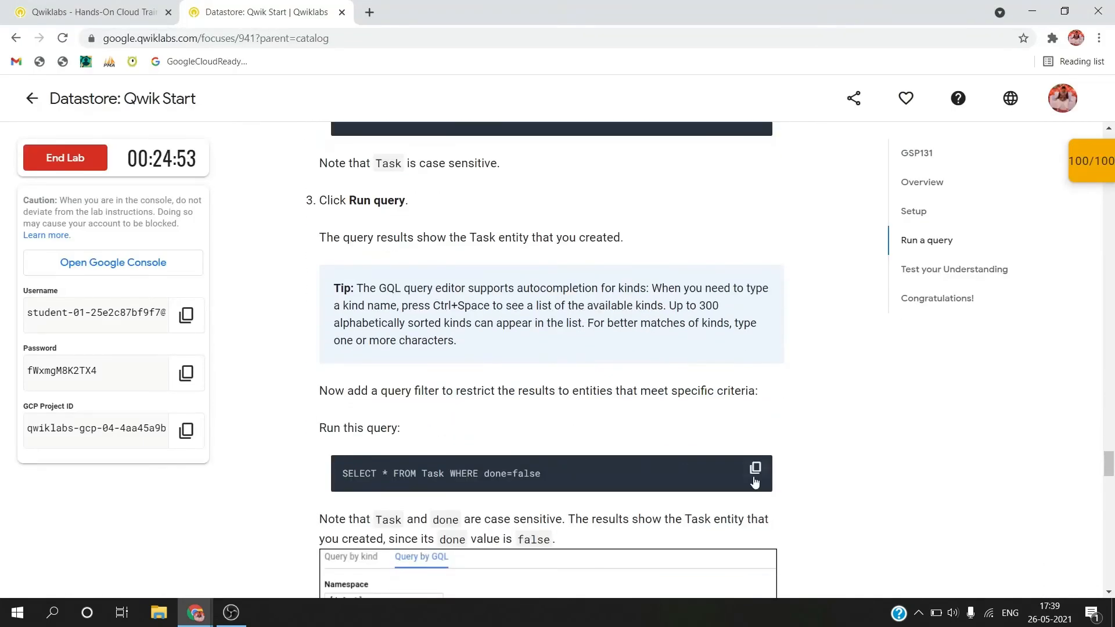
click(754, 478)
key(alt+Tab)
click(490, 481)
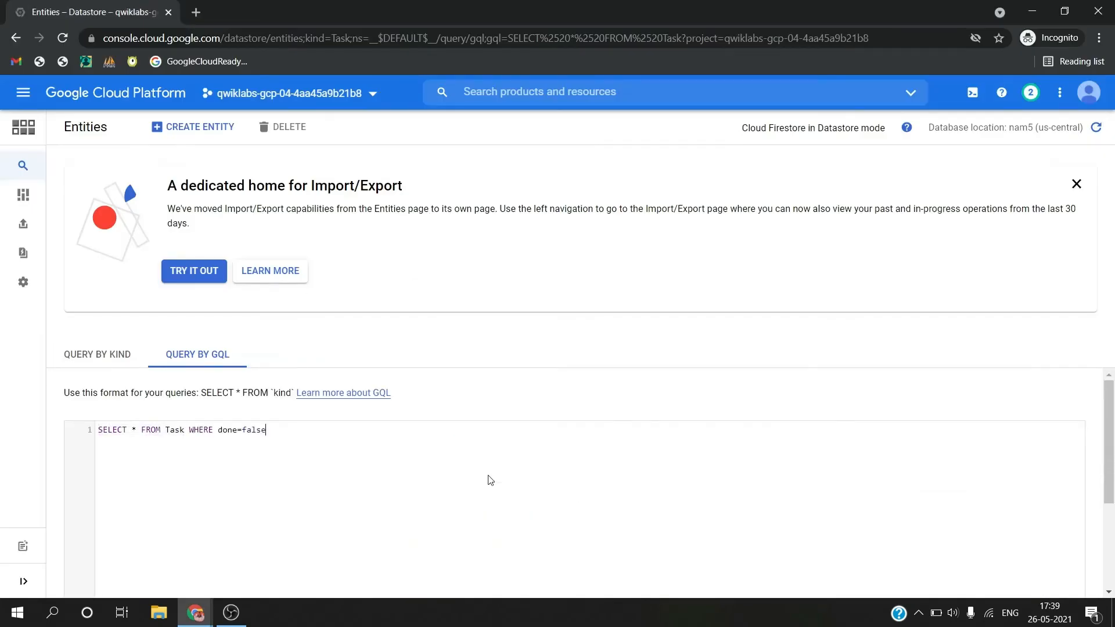
scroll(465, 481, down, 2)
click(113, 506)
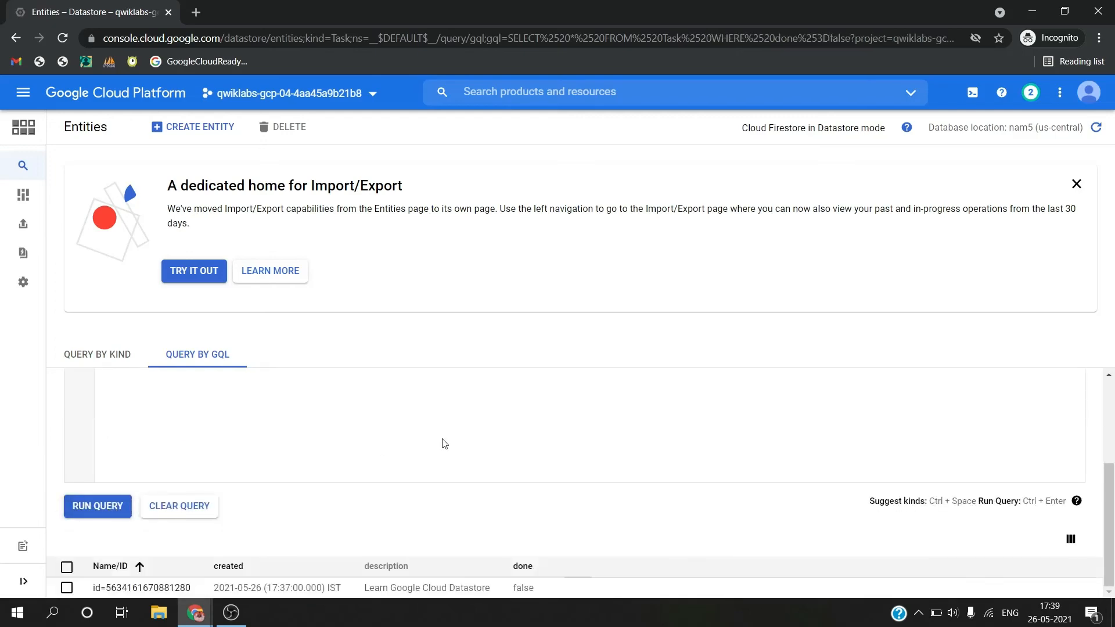
- Copy SELECT * FROM Task WHERE done=true from the lab, replace the console's GQL query with it, and run it
key(alt+Tab)
scroll(578, 424, down, 3)
scroll(578, 425, down, 7)
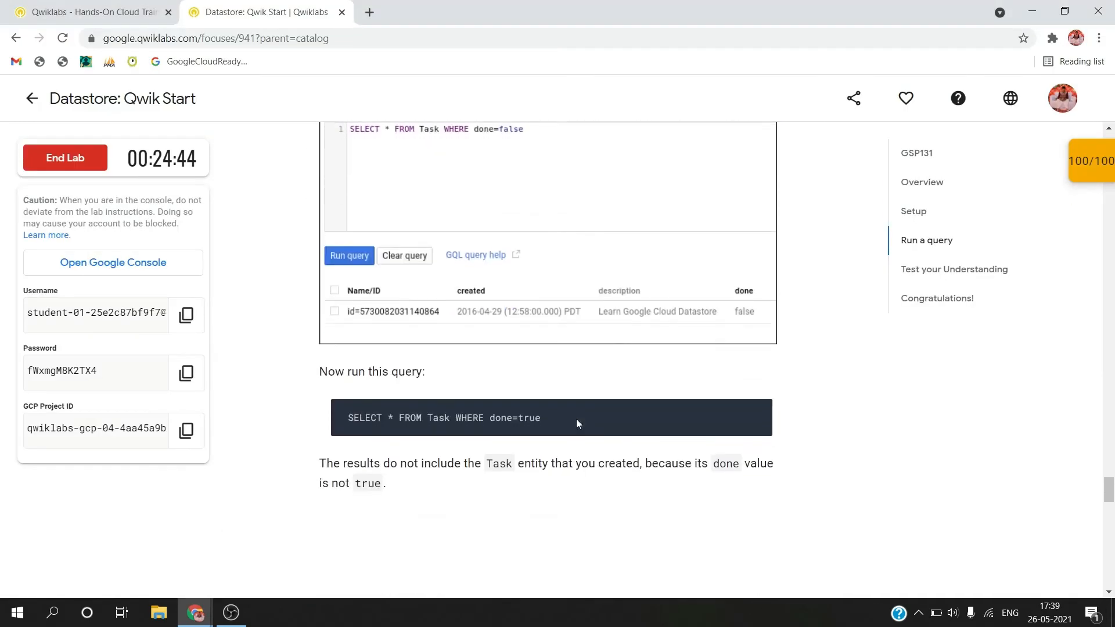
click(756, 372)
key(alt+Tab)
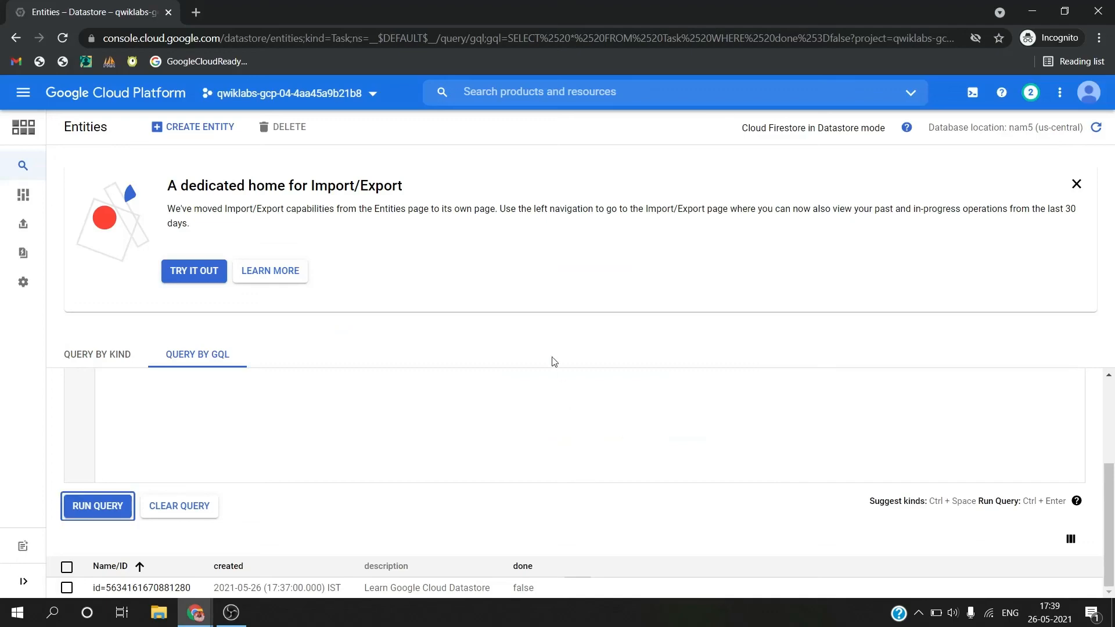
scroll(540, 402, up, 2)
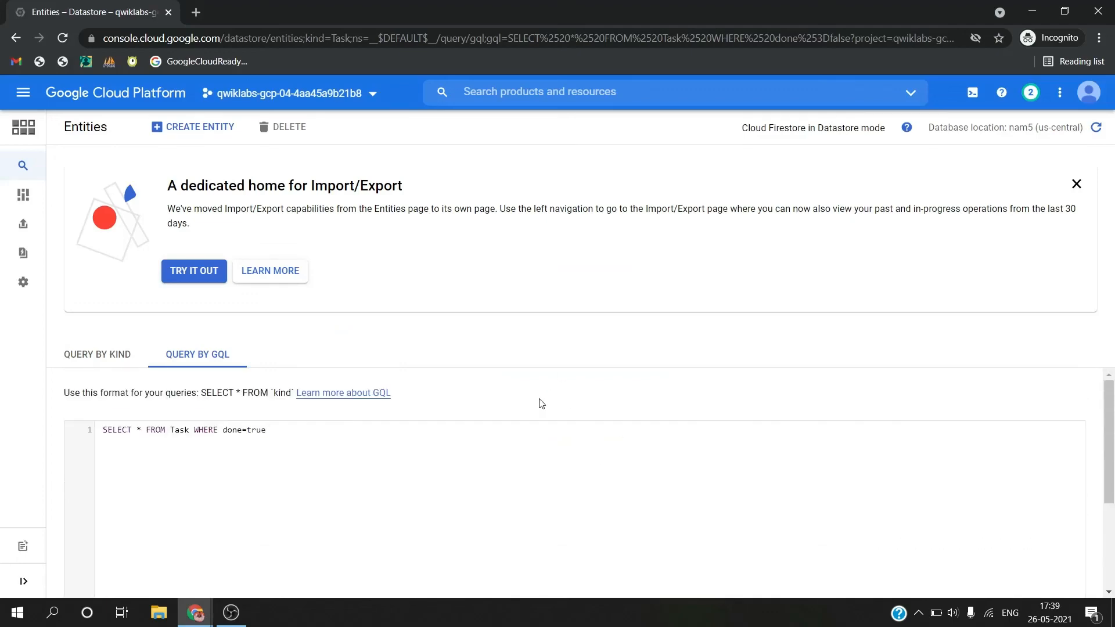
scroll(541, 402, down, 2)
click(117, 507)
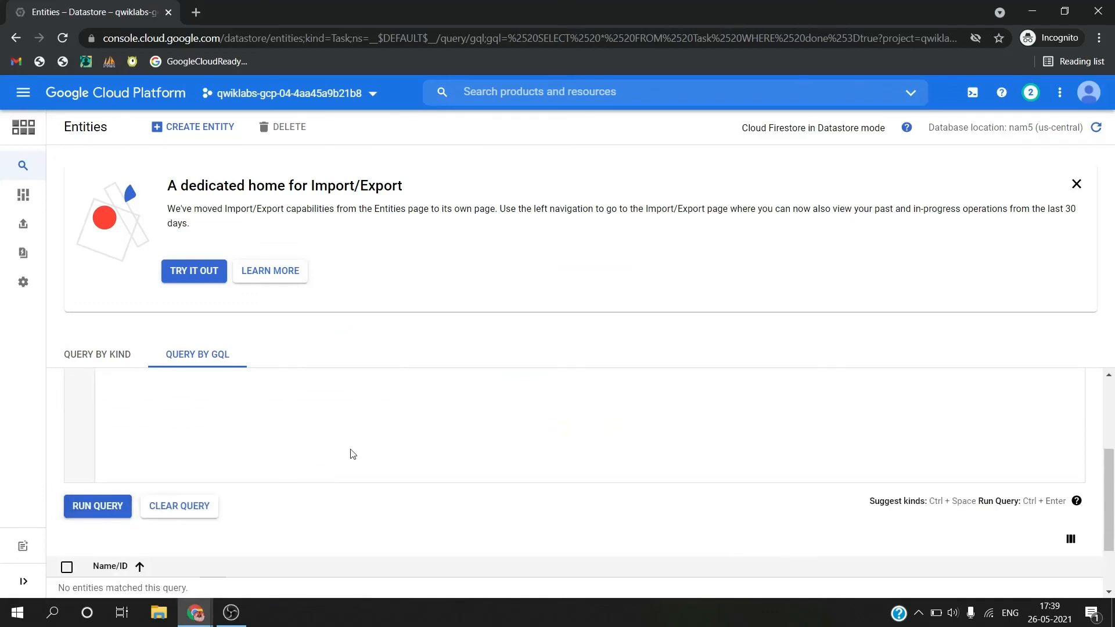
- Back in the lab, answer the quiz with True for Datastore being a NoSQL document database and False for it being a relational database
key(alt+Tab)
scroll(440, 410, down, 5)
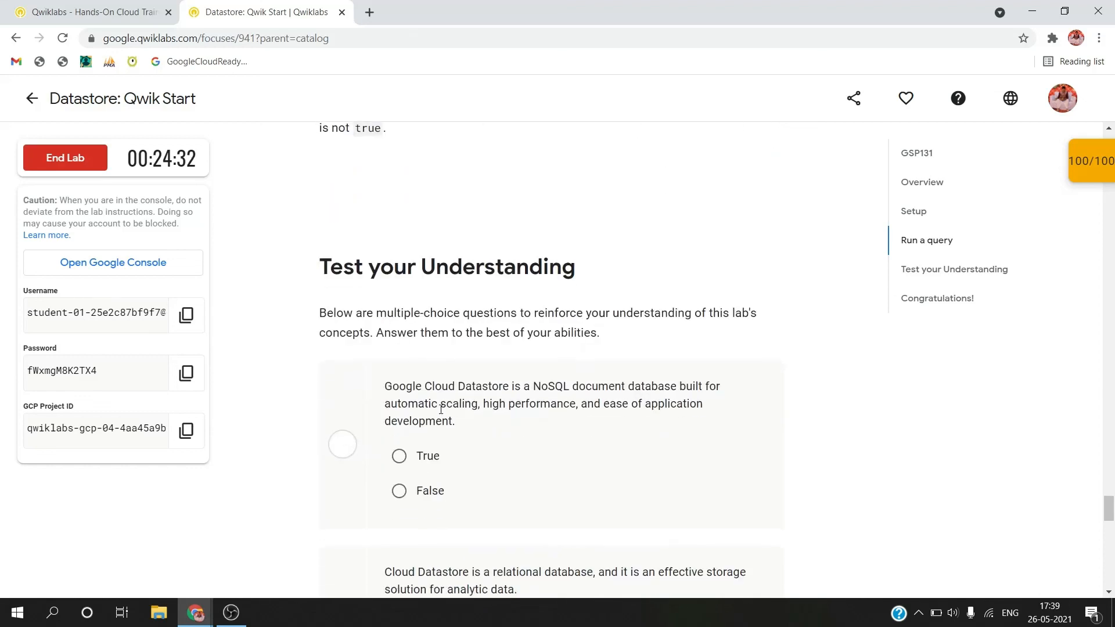
click(399, 456)
scroll(406, 459, down, 3)
click(400, 459)
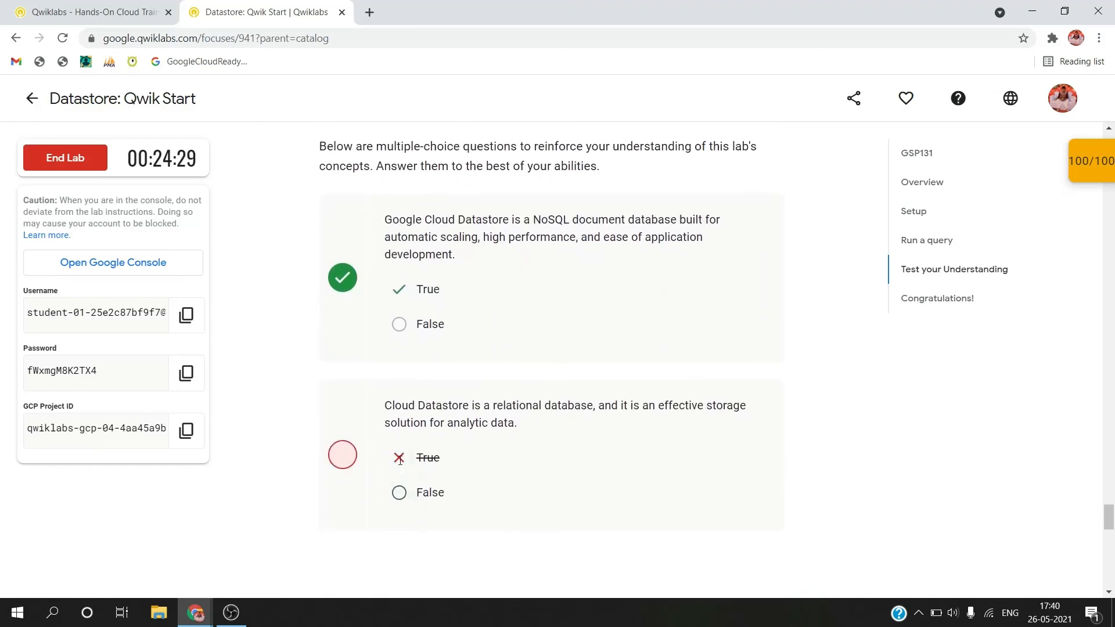
click(401, 494)
- Open the lab's checkpoints score overview, then end the lab and confirm ending it
scroll(542, 483, down, 6)
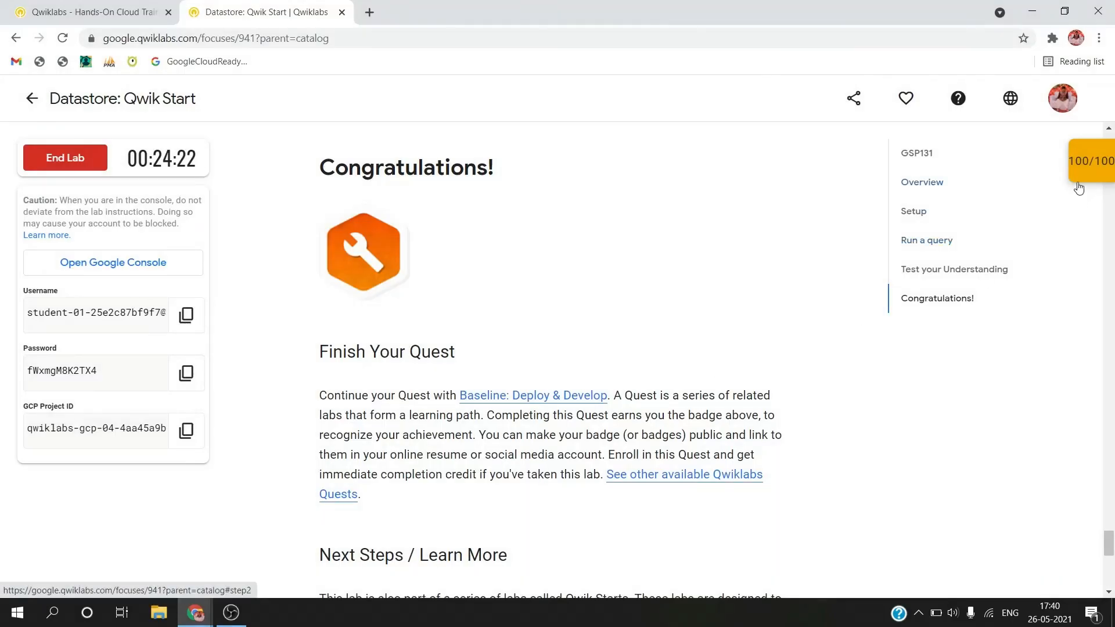
click(1077, 184)
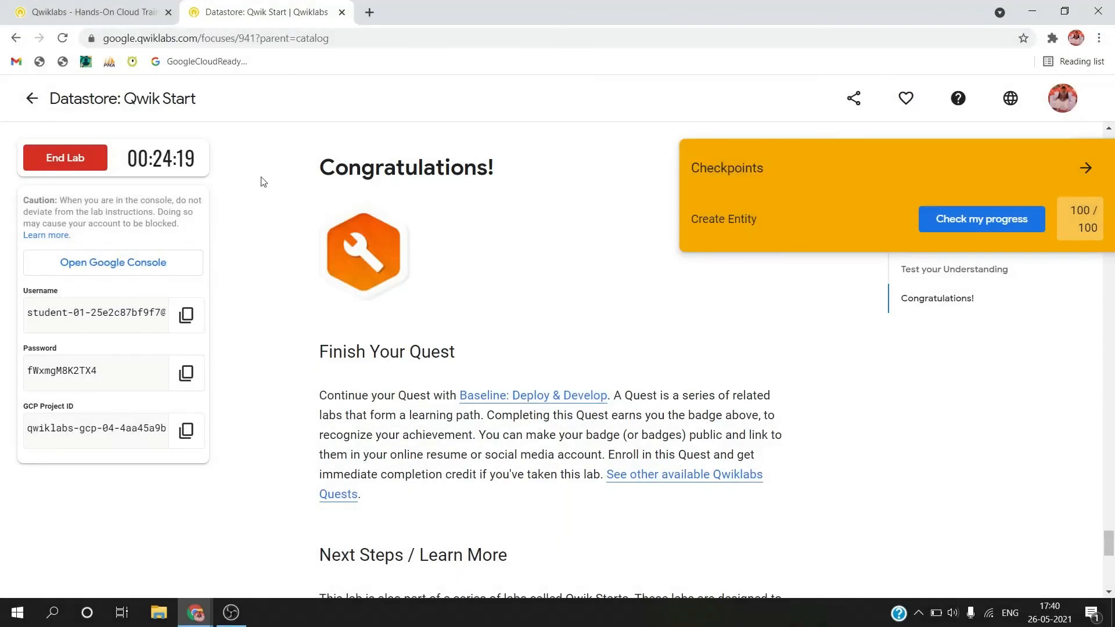
click(65, 160)
click(615, 170)
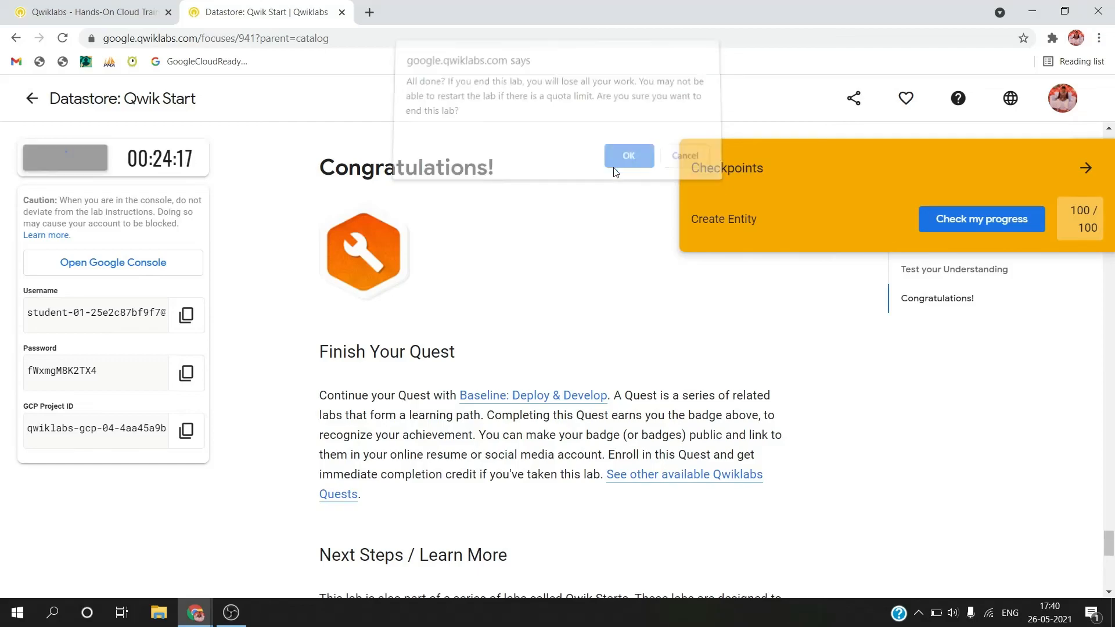